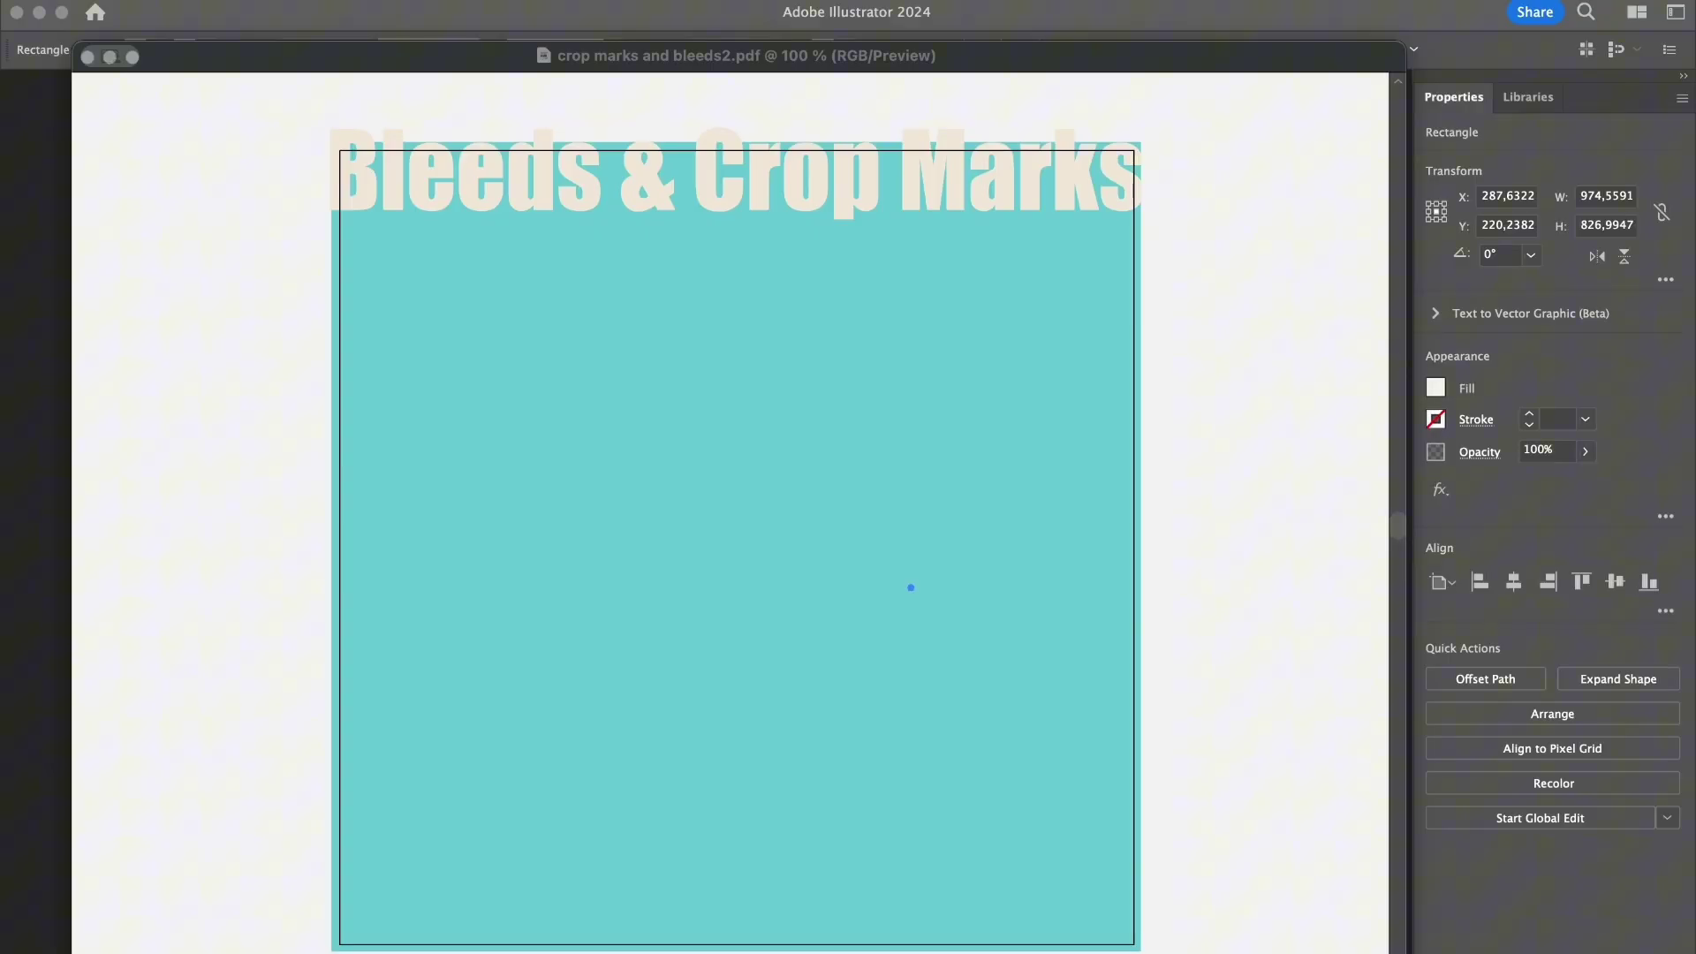
- Examine how the teal background rectangle and the title text sit against the artboard edges of the poster
key(super+Tab)
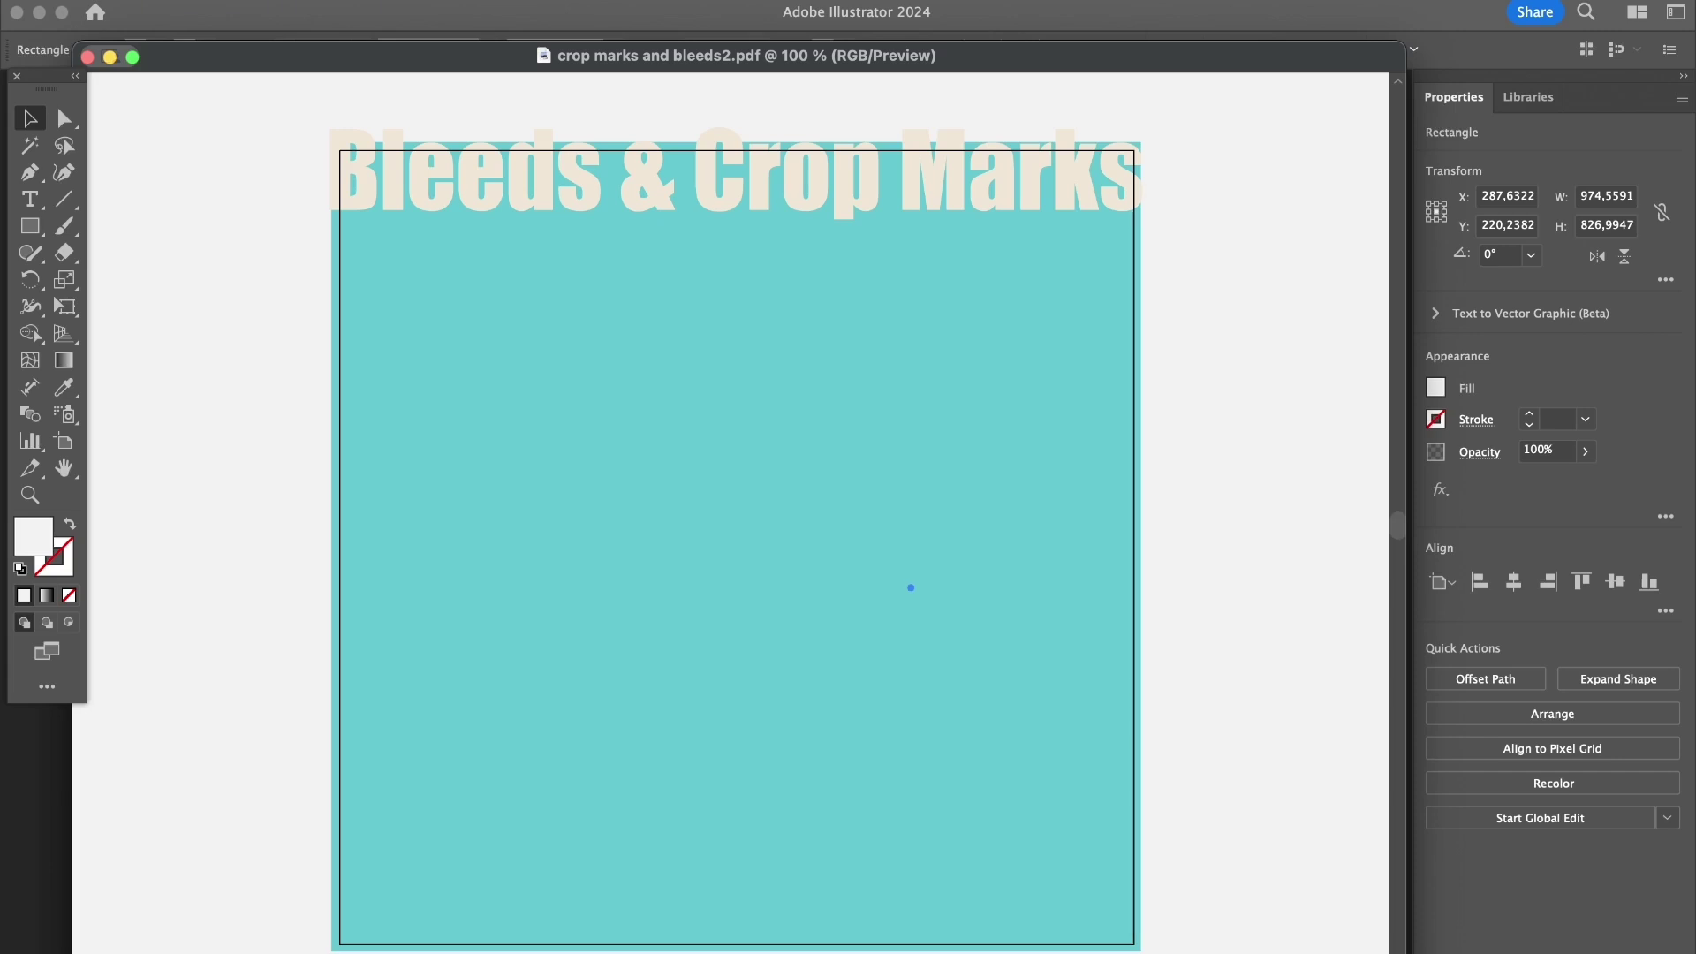
key(super+minus)
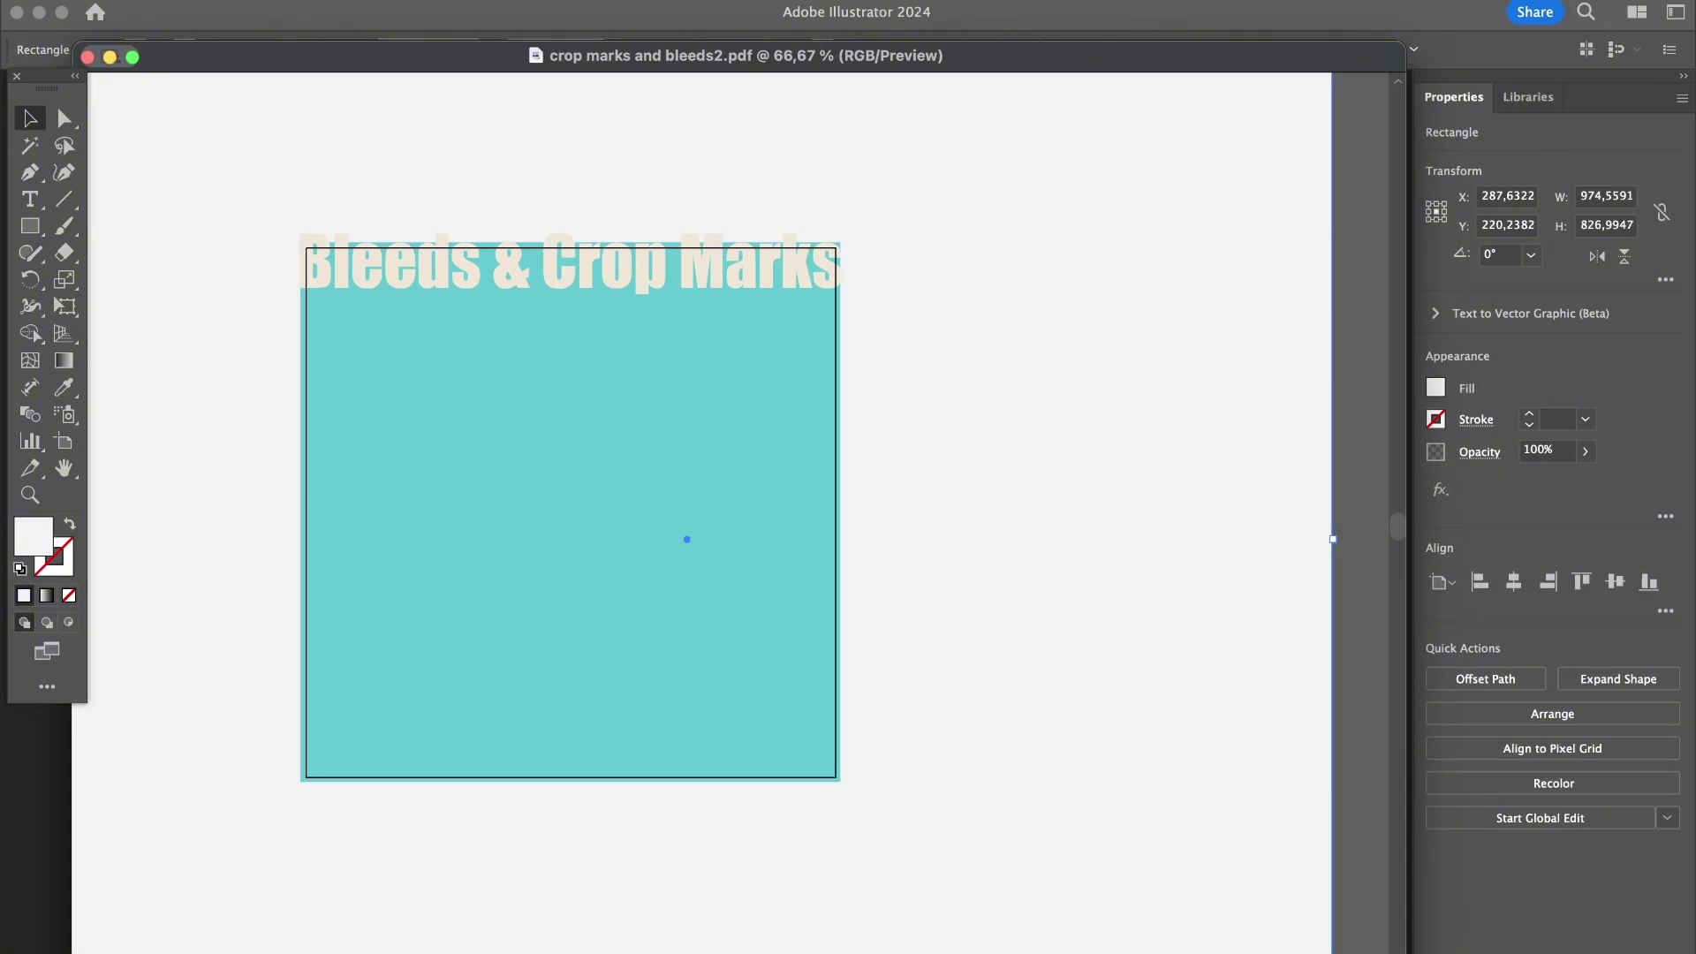
key(super+plus)
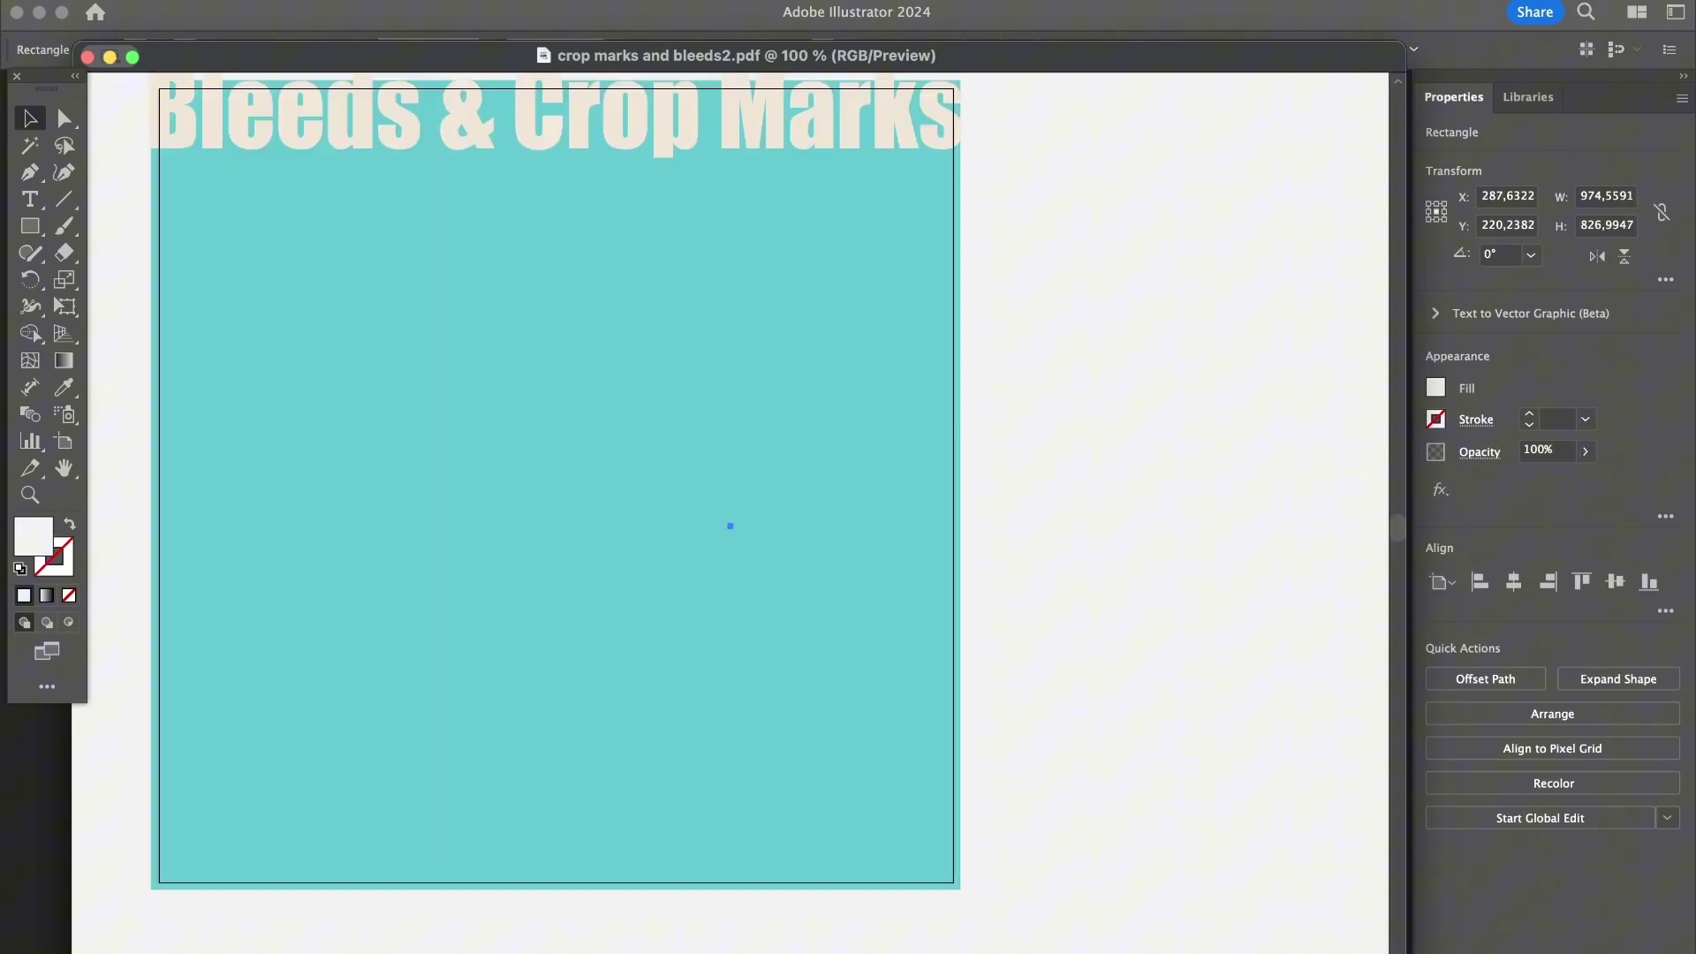
click(555, 484)
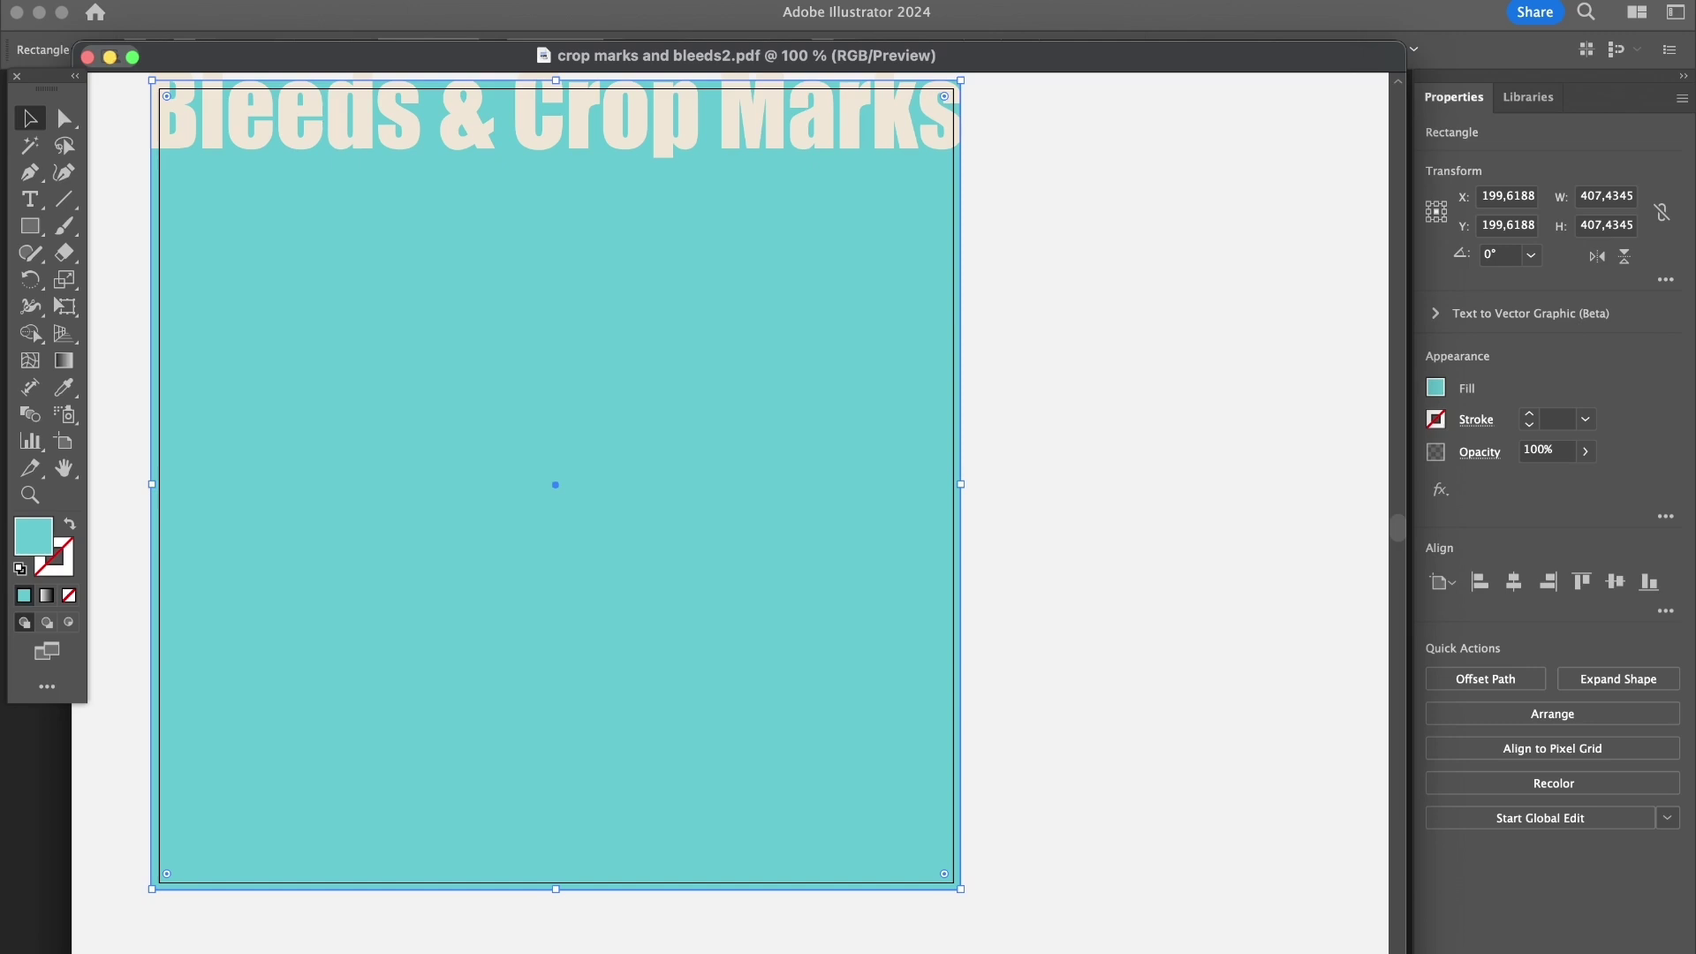
scroll(555, 484, up, 5)
scroll(555, 484, left, 3)
scroll(556, 484, down, 2)
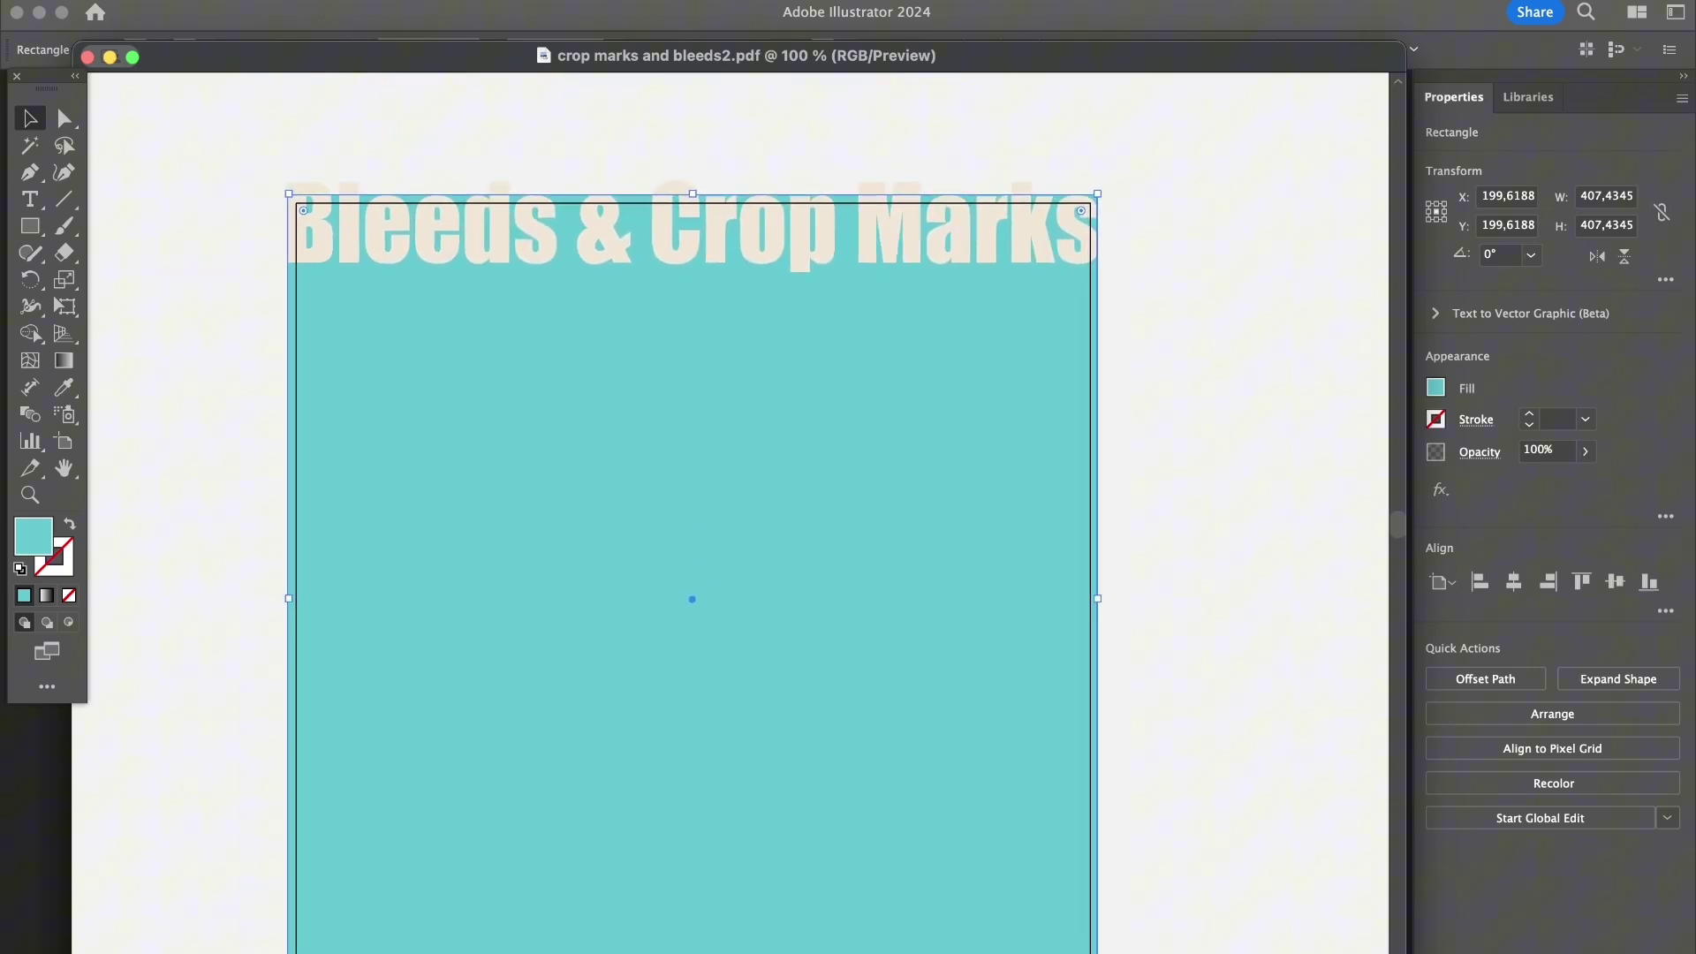
scroll(733, 512, down, 2)
scroll(733, 512, right, 3)
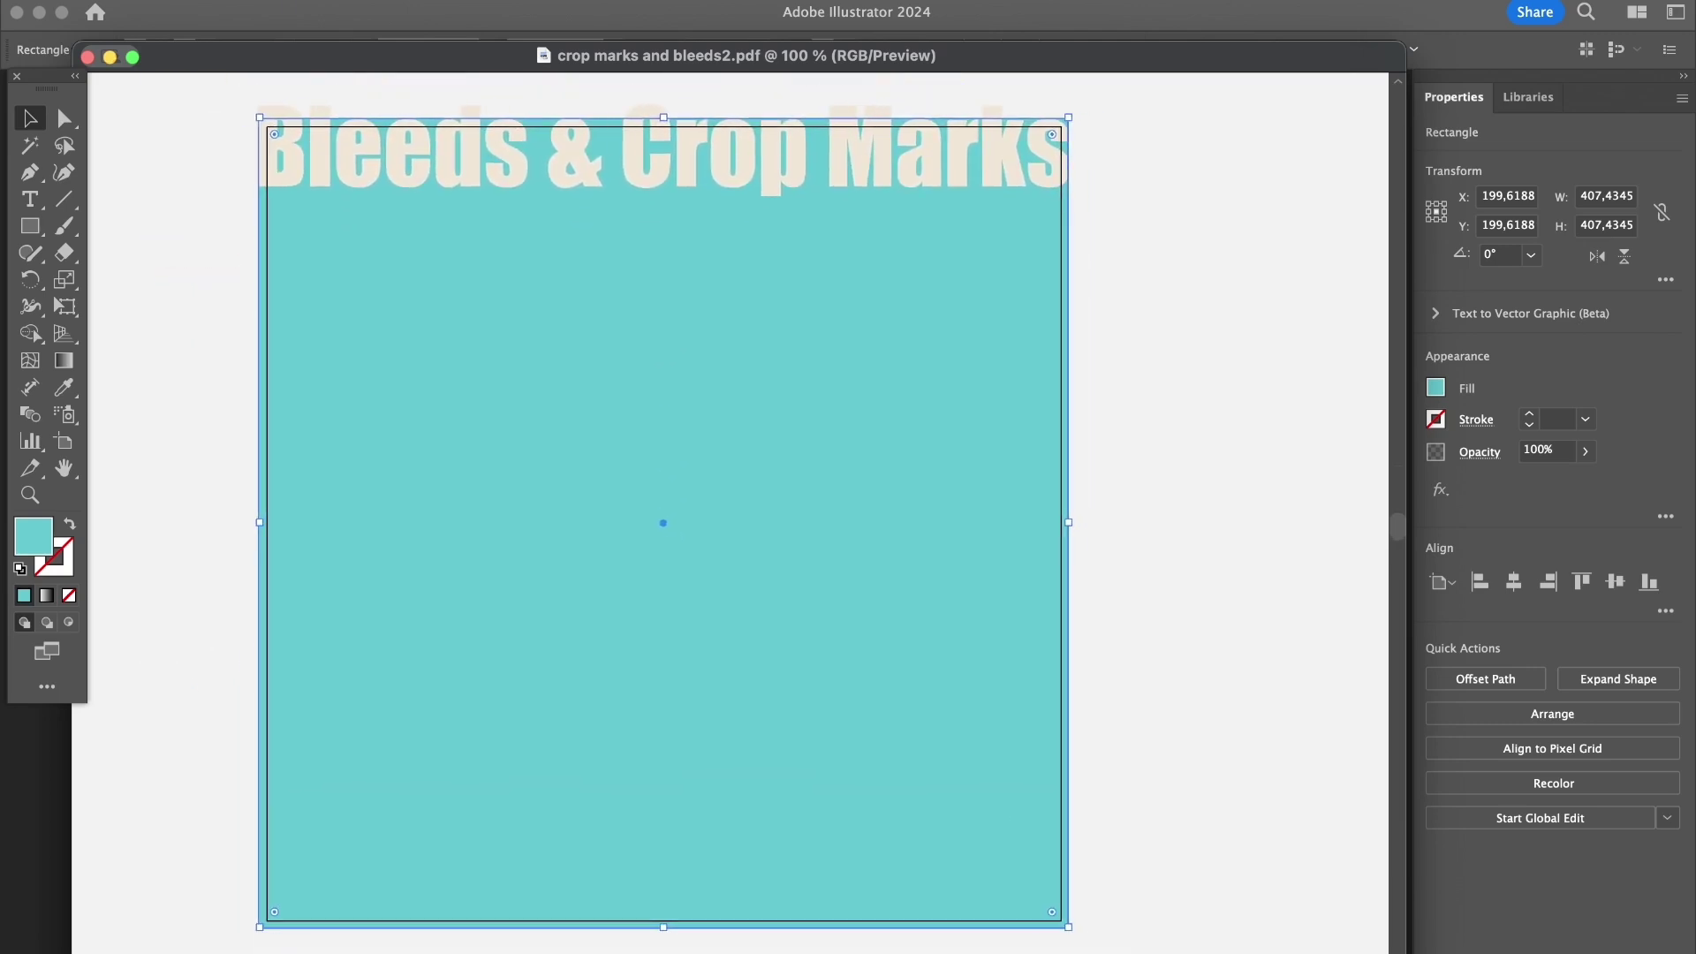
scroll(601, 512, up, 2)
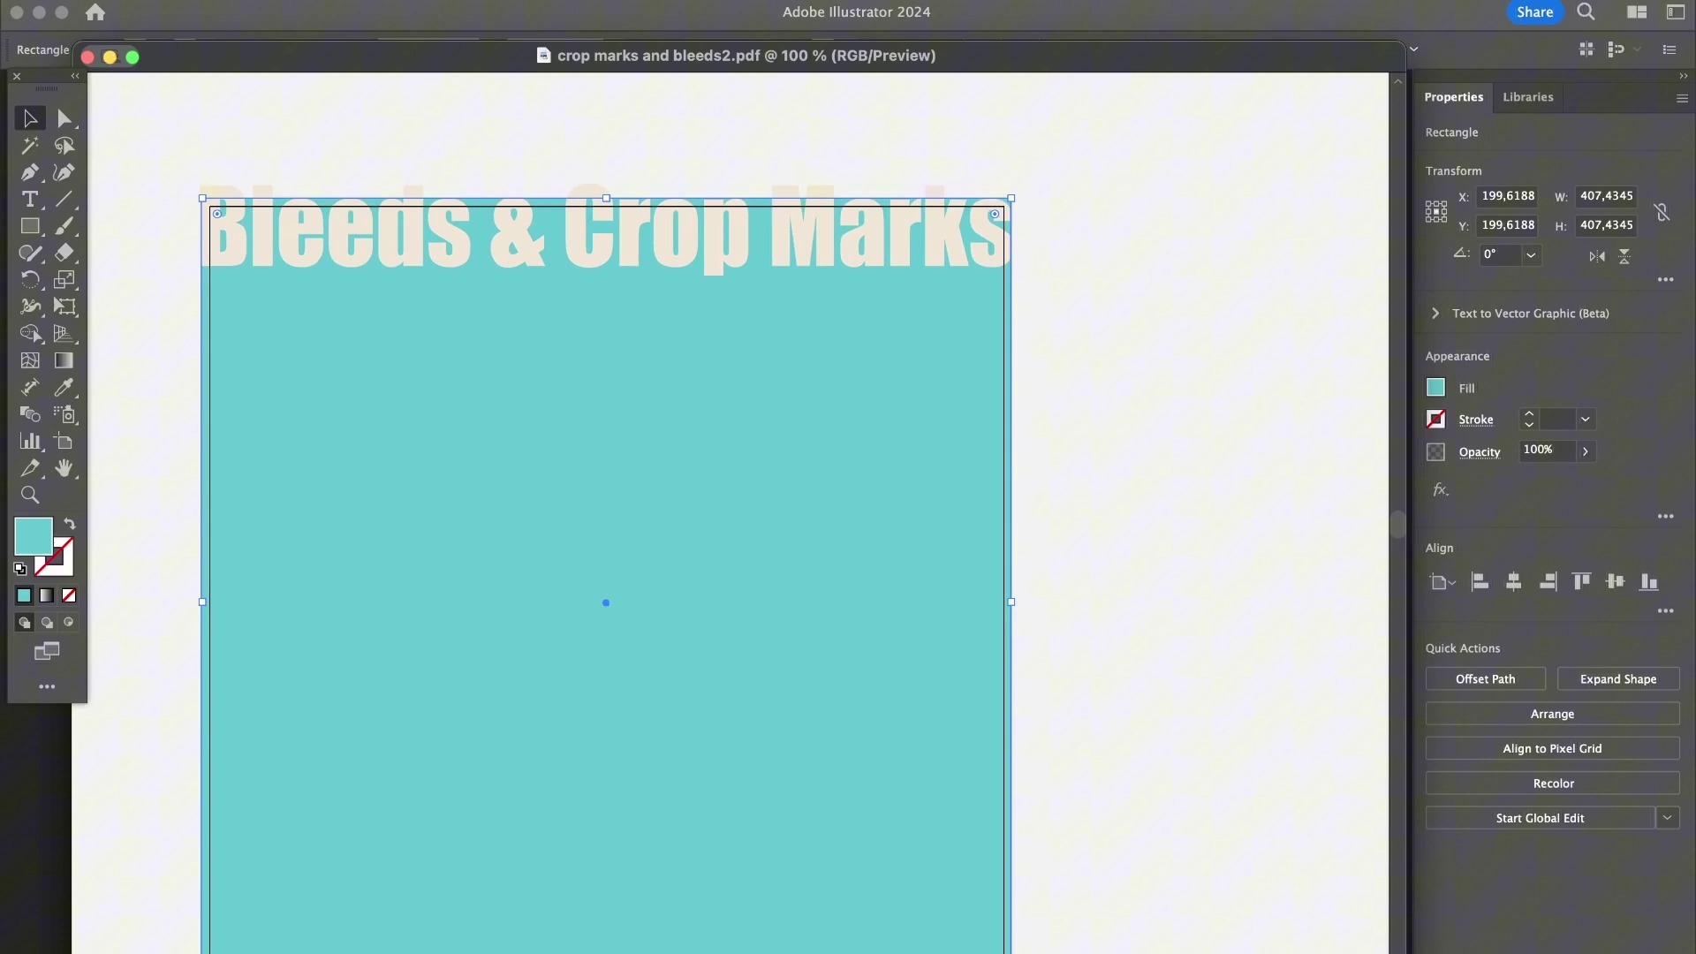
click(606, 233)
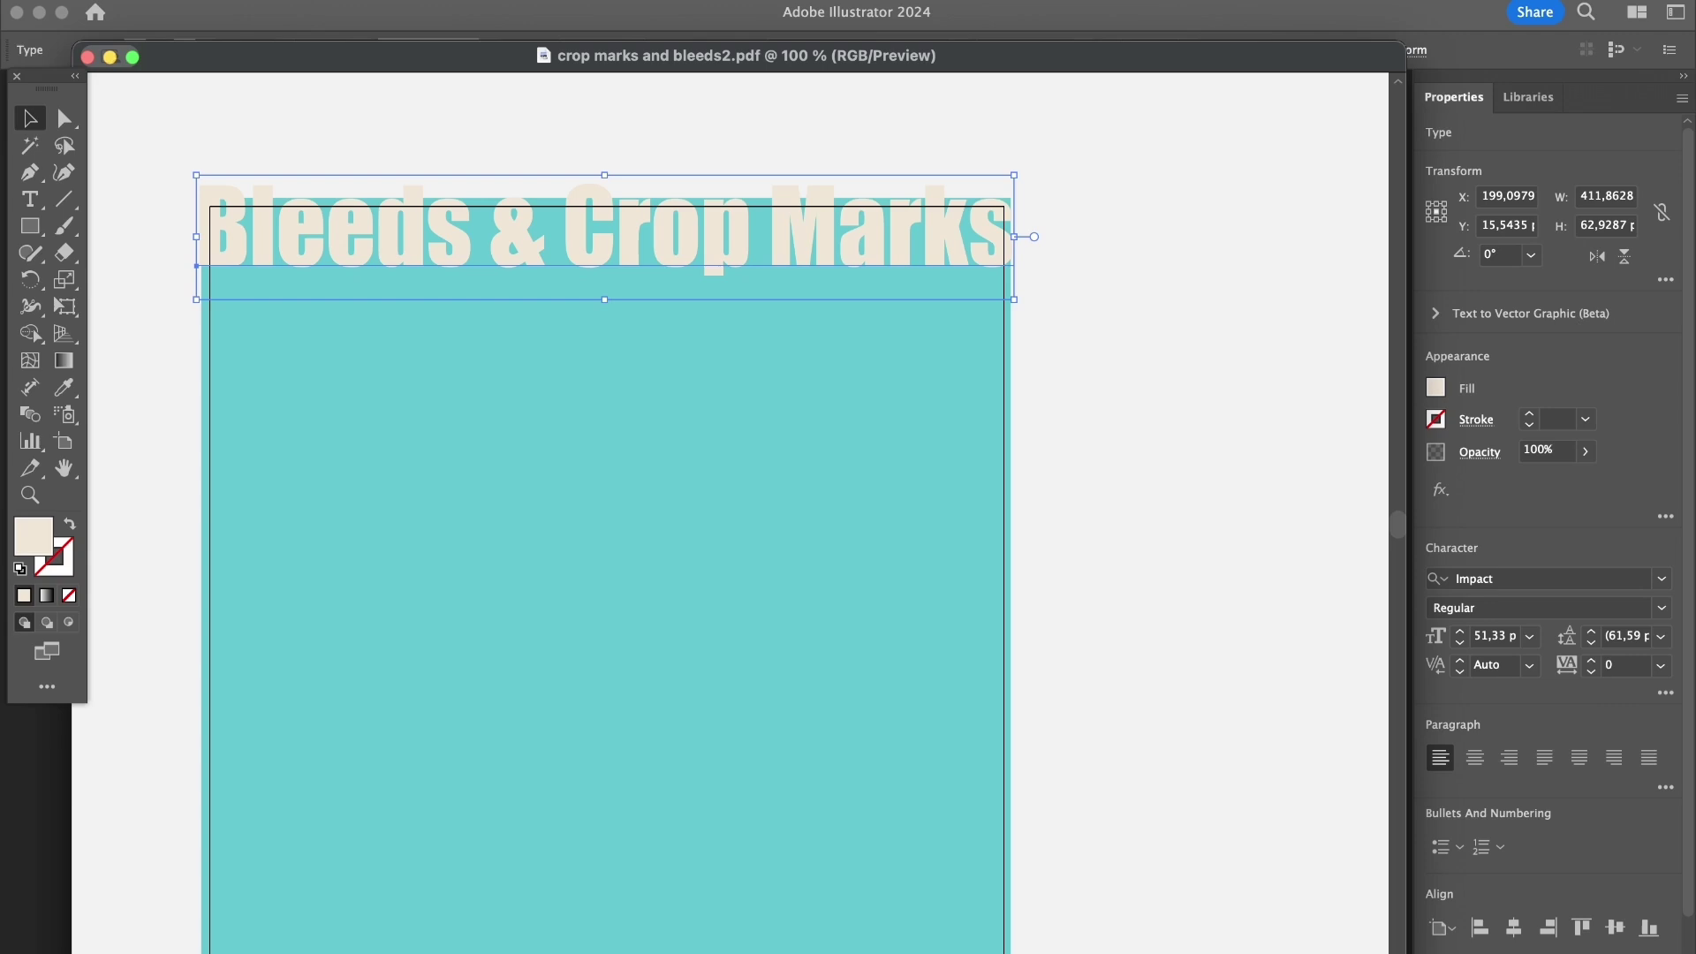
scroll(733, 512, left, 3)
scroll(733, 513, down, 2)
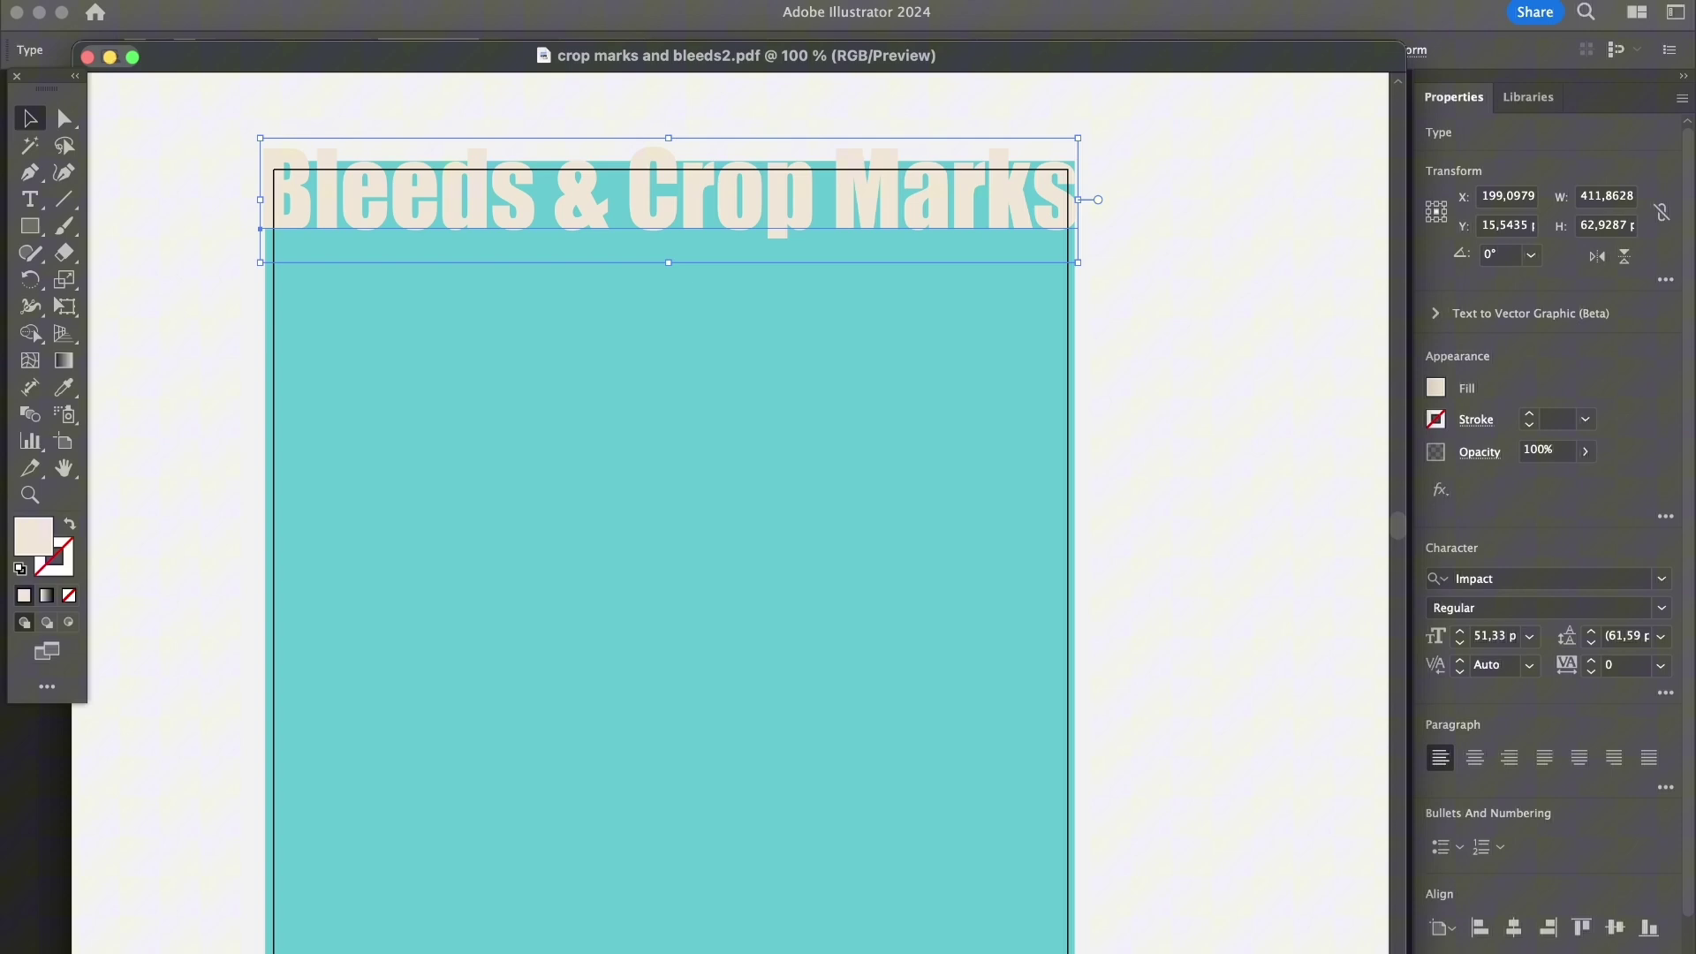
click(1219, 371)
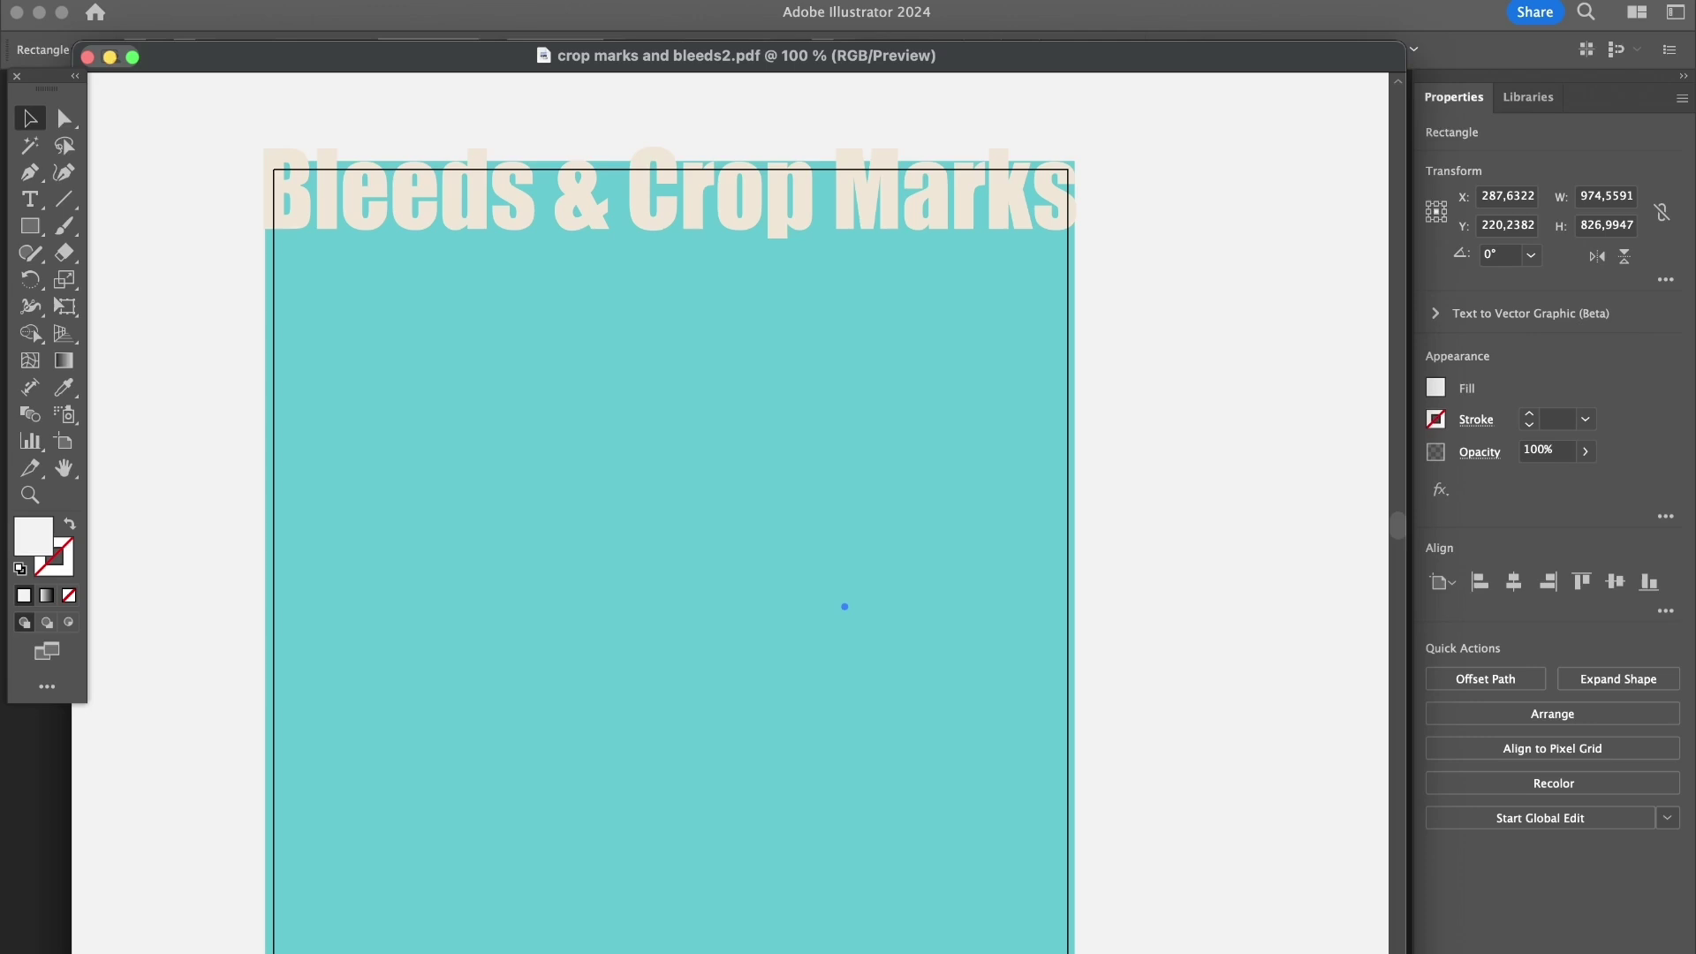
scroll(738, 513, left, 2)
scroll(738, 512, down, 1)
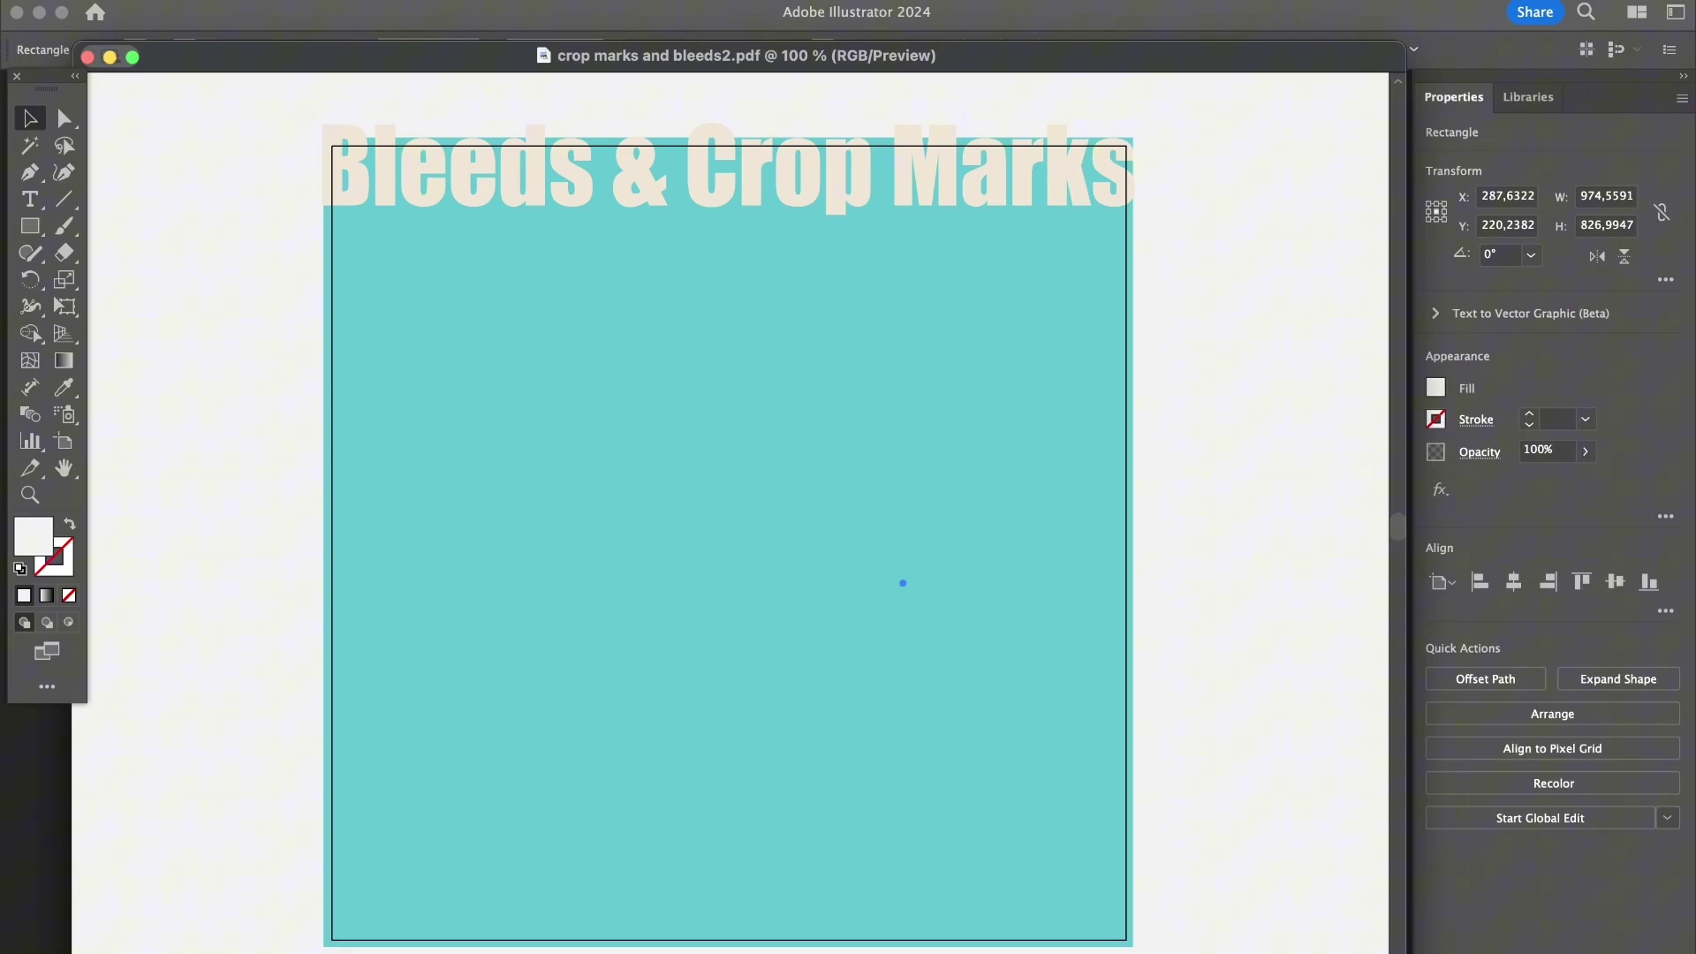
- Create a new document from the custom 400 x 400 pt preset, with units in millimeters and a 3 mm bleed on all sides
click(159, 0)
click(177, 11)
key(Return)
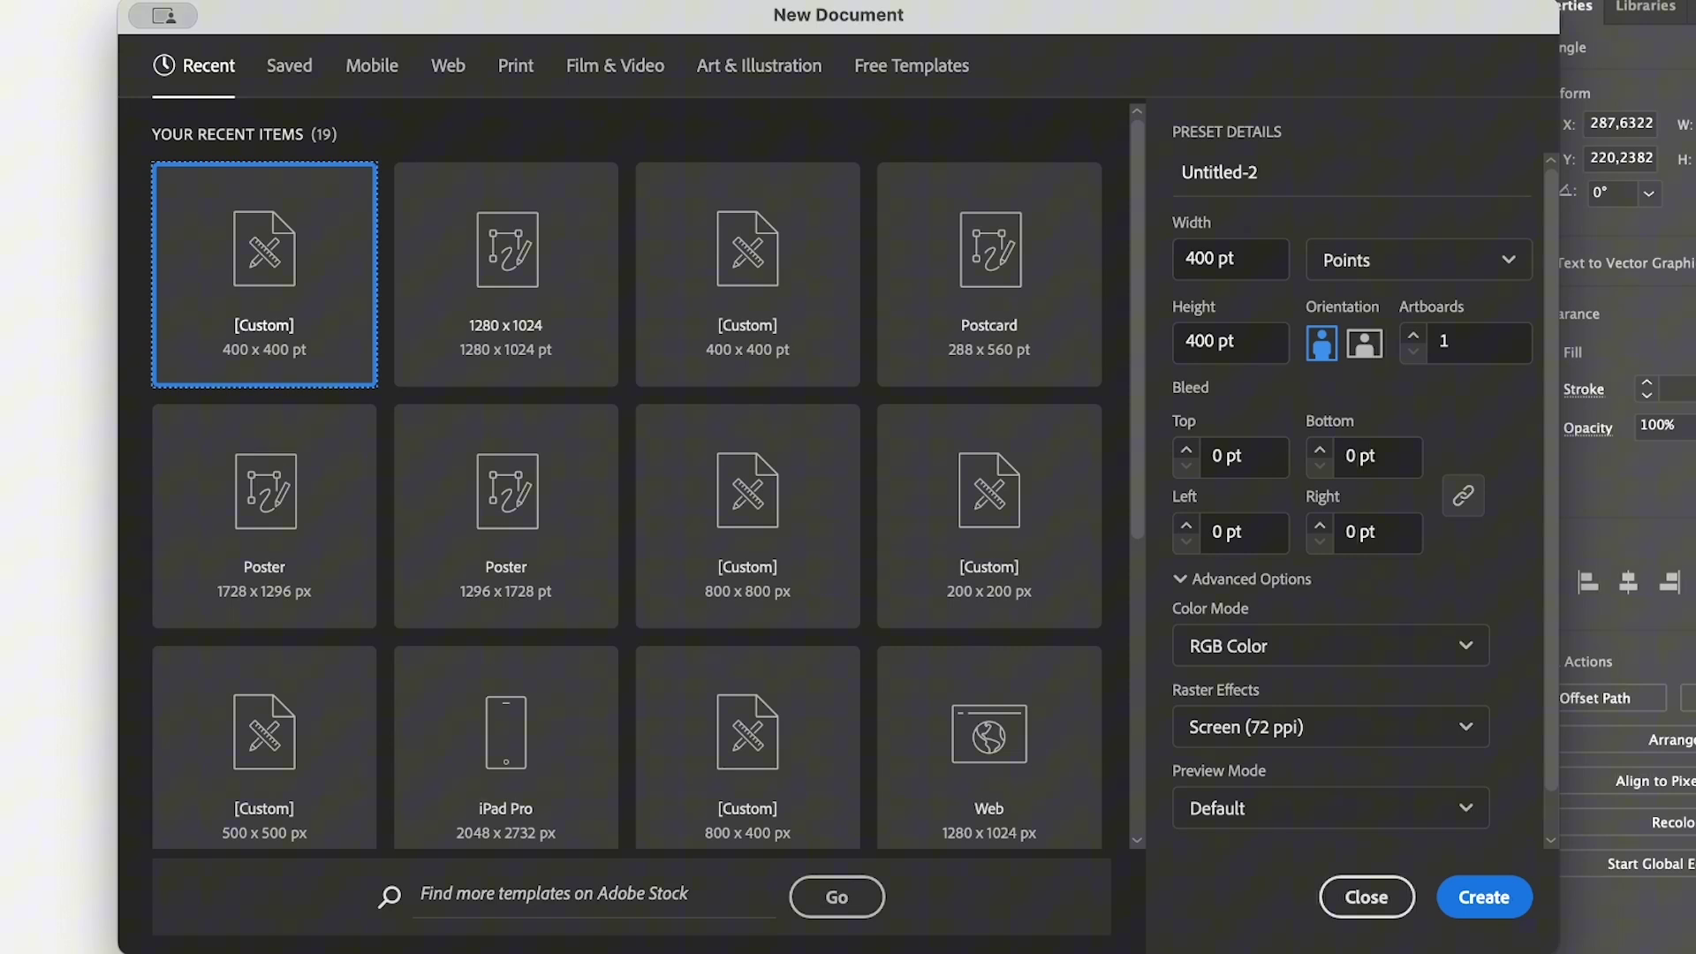
scroll(1364, 481, down, 1)
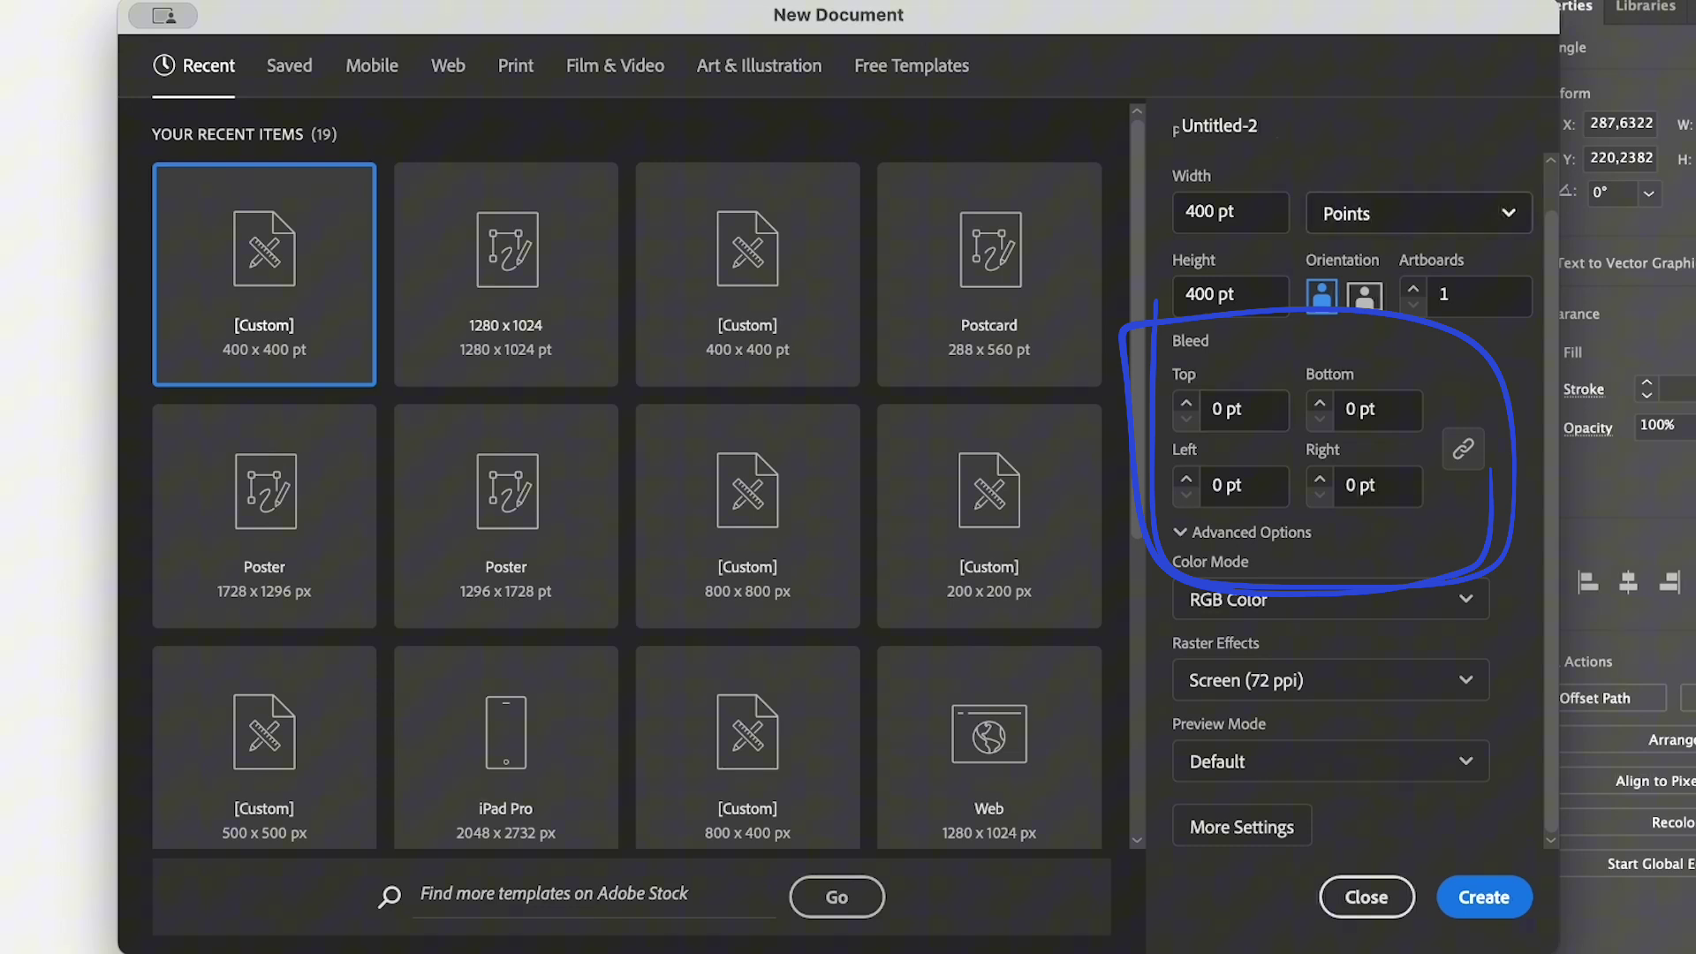
click(1419, 213)
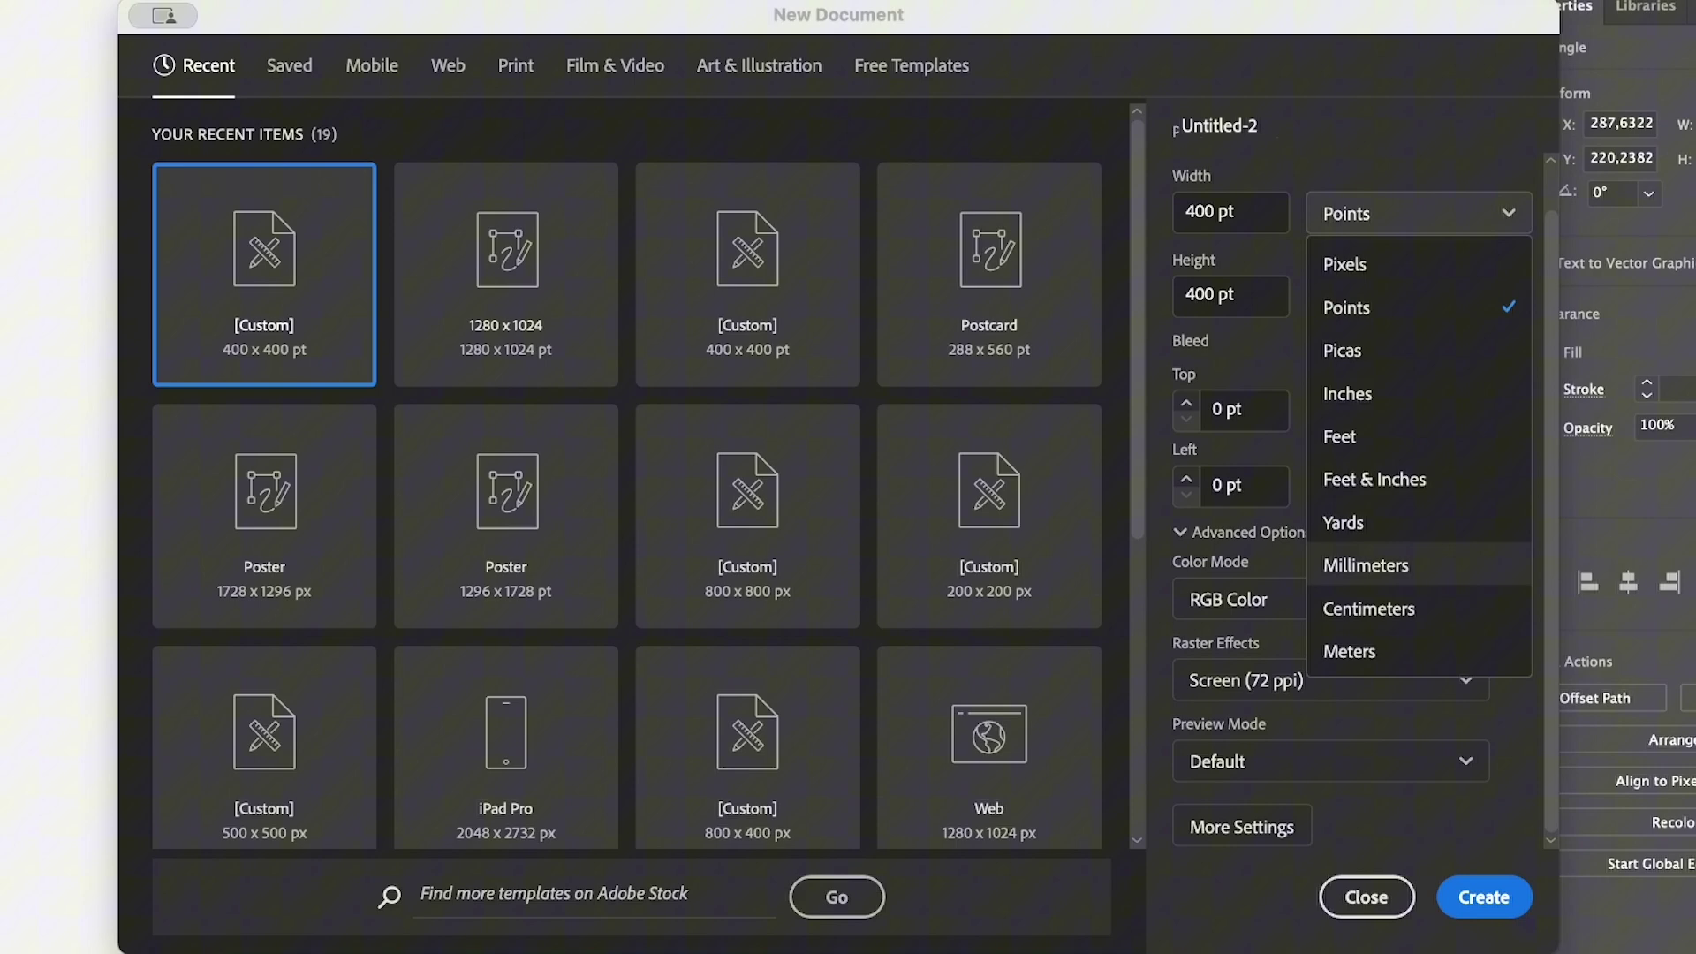
click(1366, 565)
double_click(1218, 409)
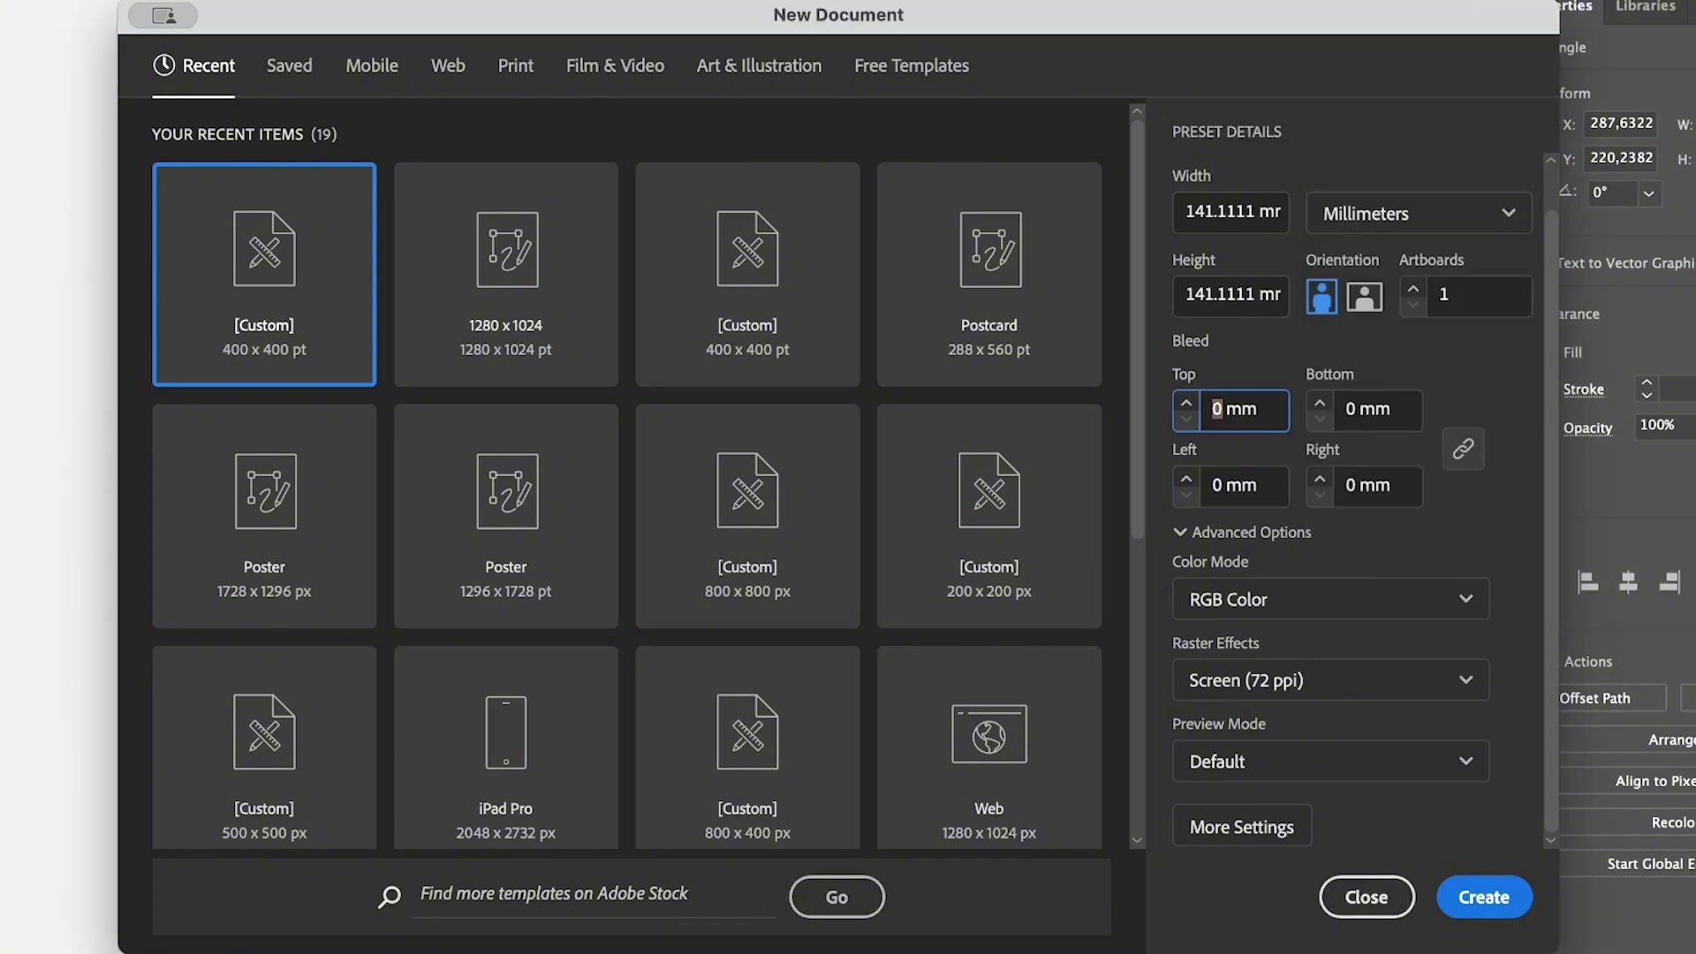
text(3)
click(1244, 533)
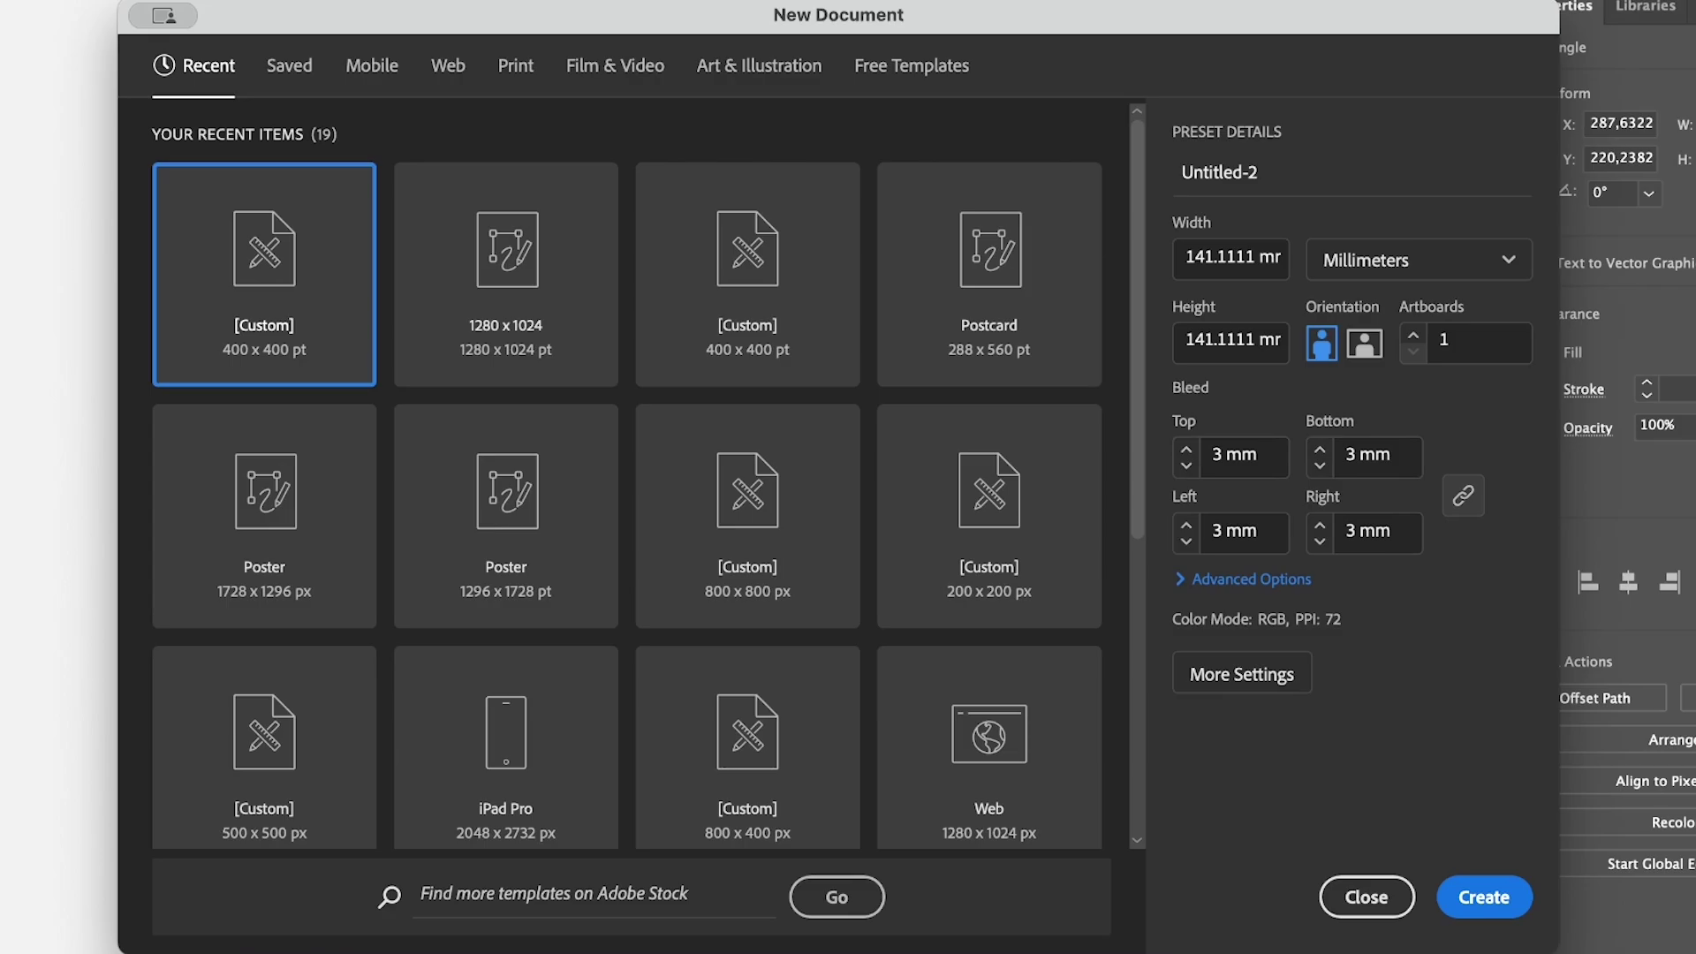
key(Return)
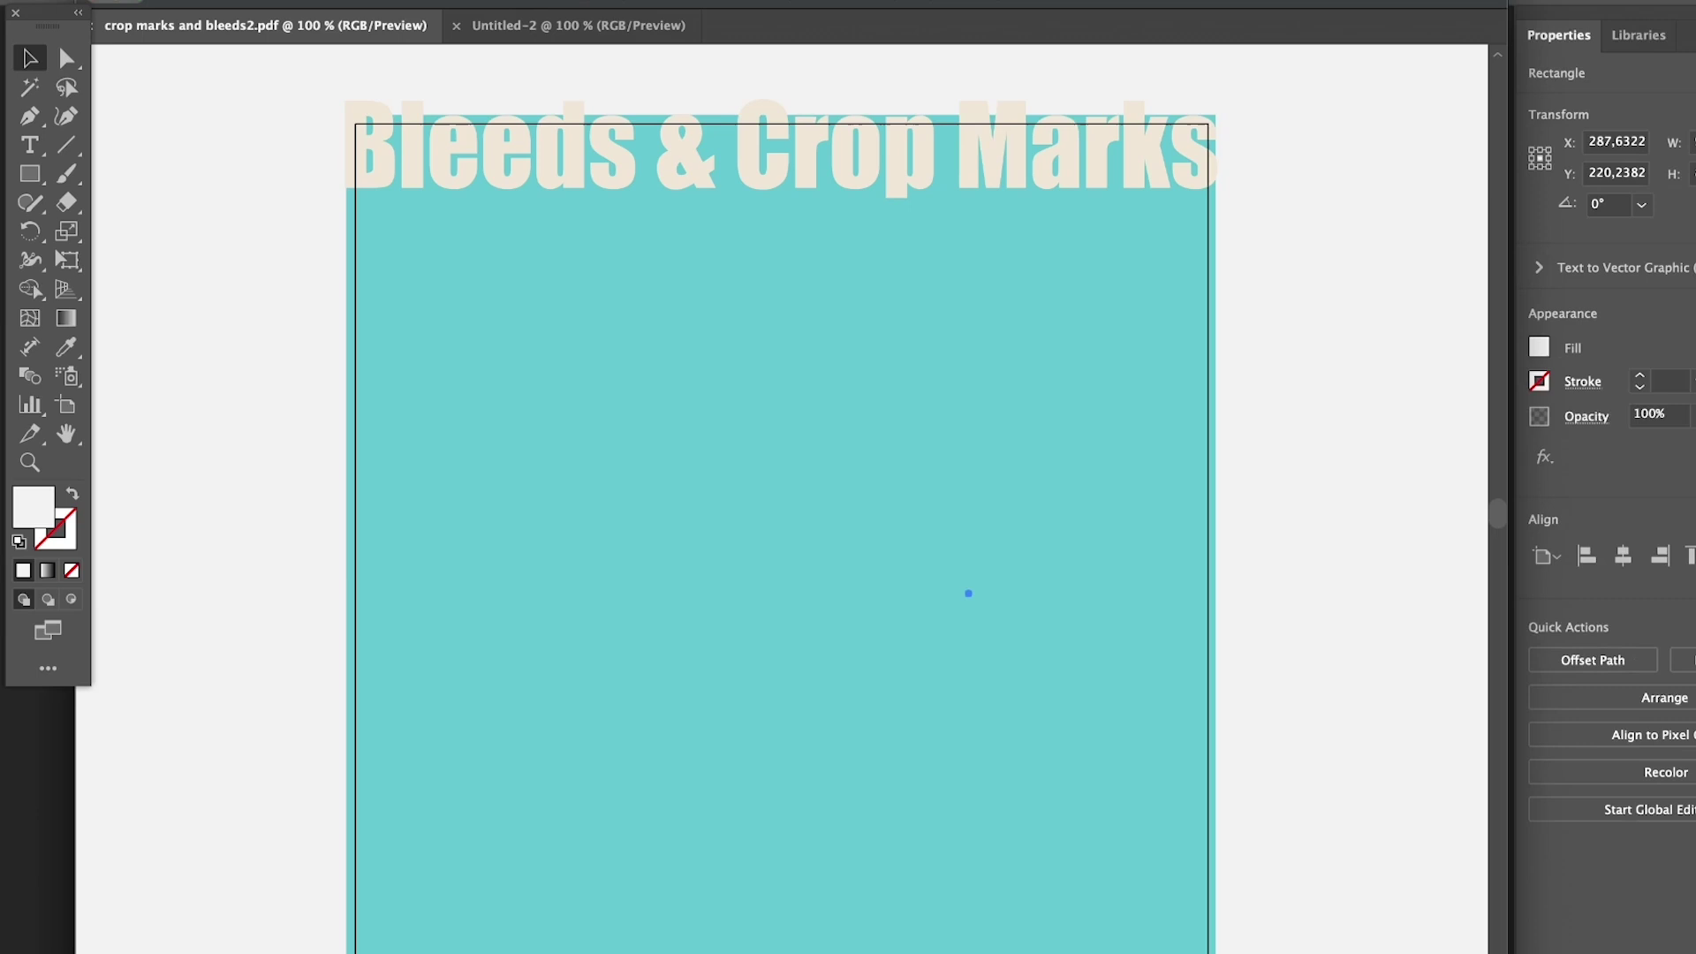
- Set the poster document's units to Millimeters in Document Setup
click(165, 1)
click(227, 578)
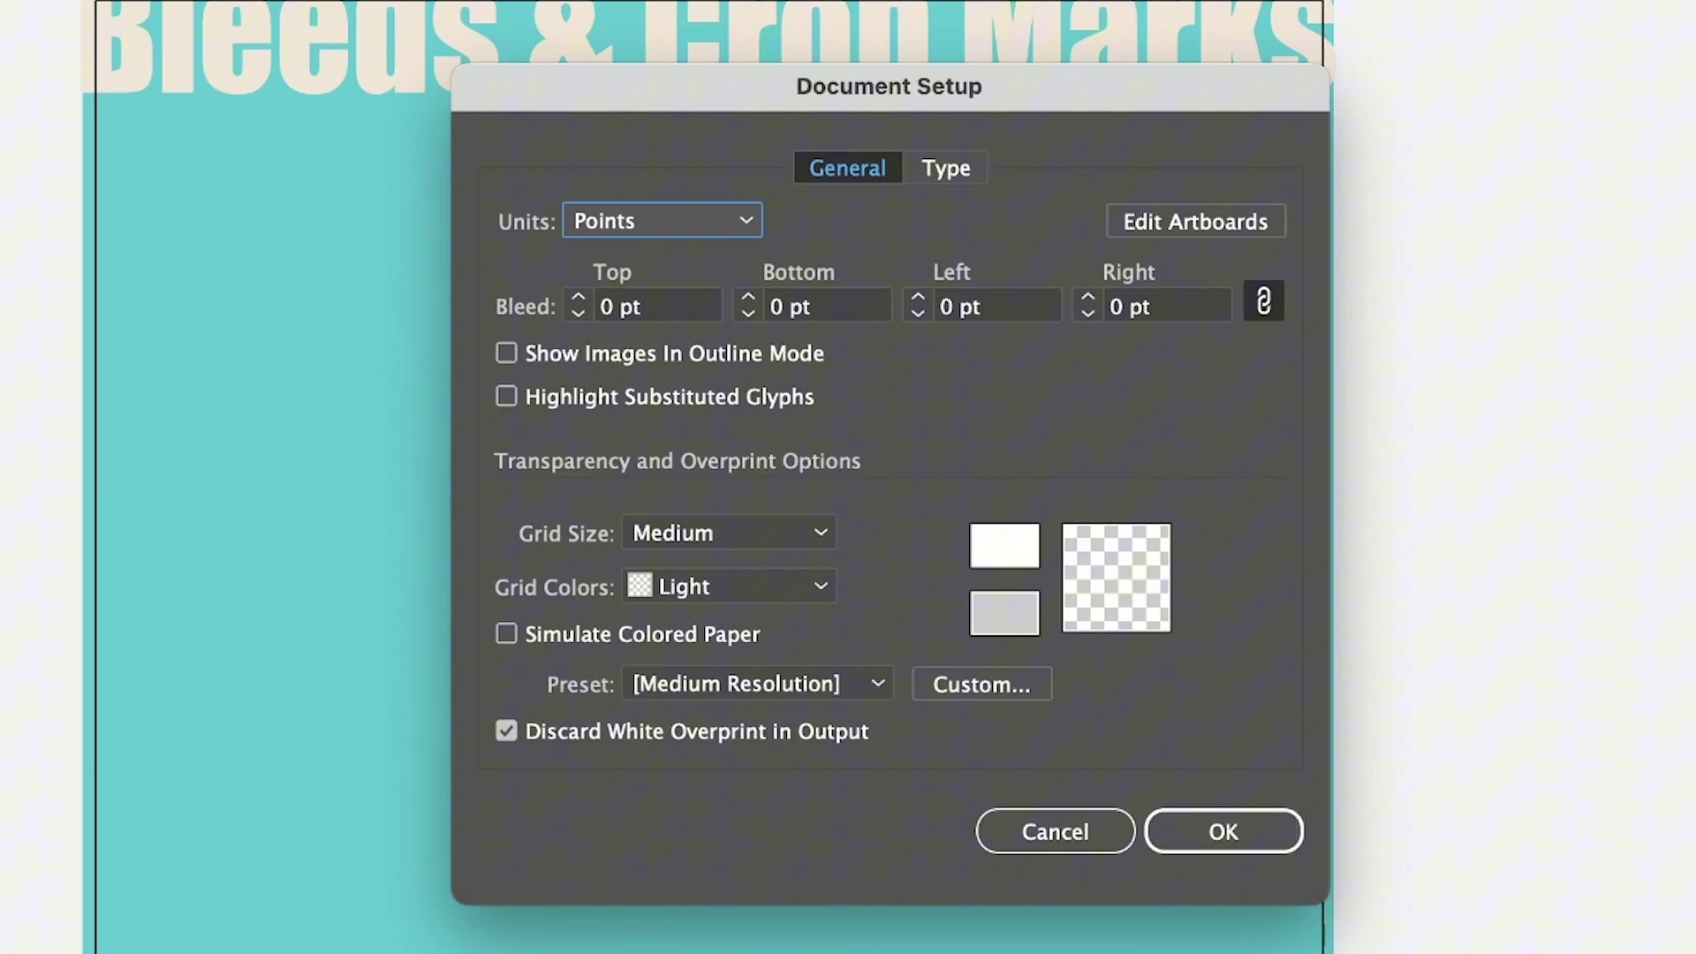
click(662, 221)
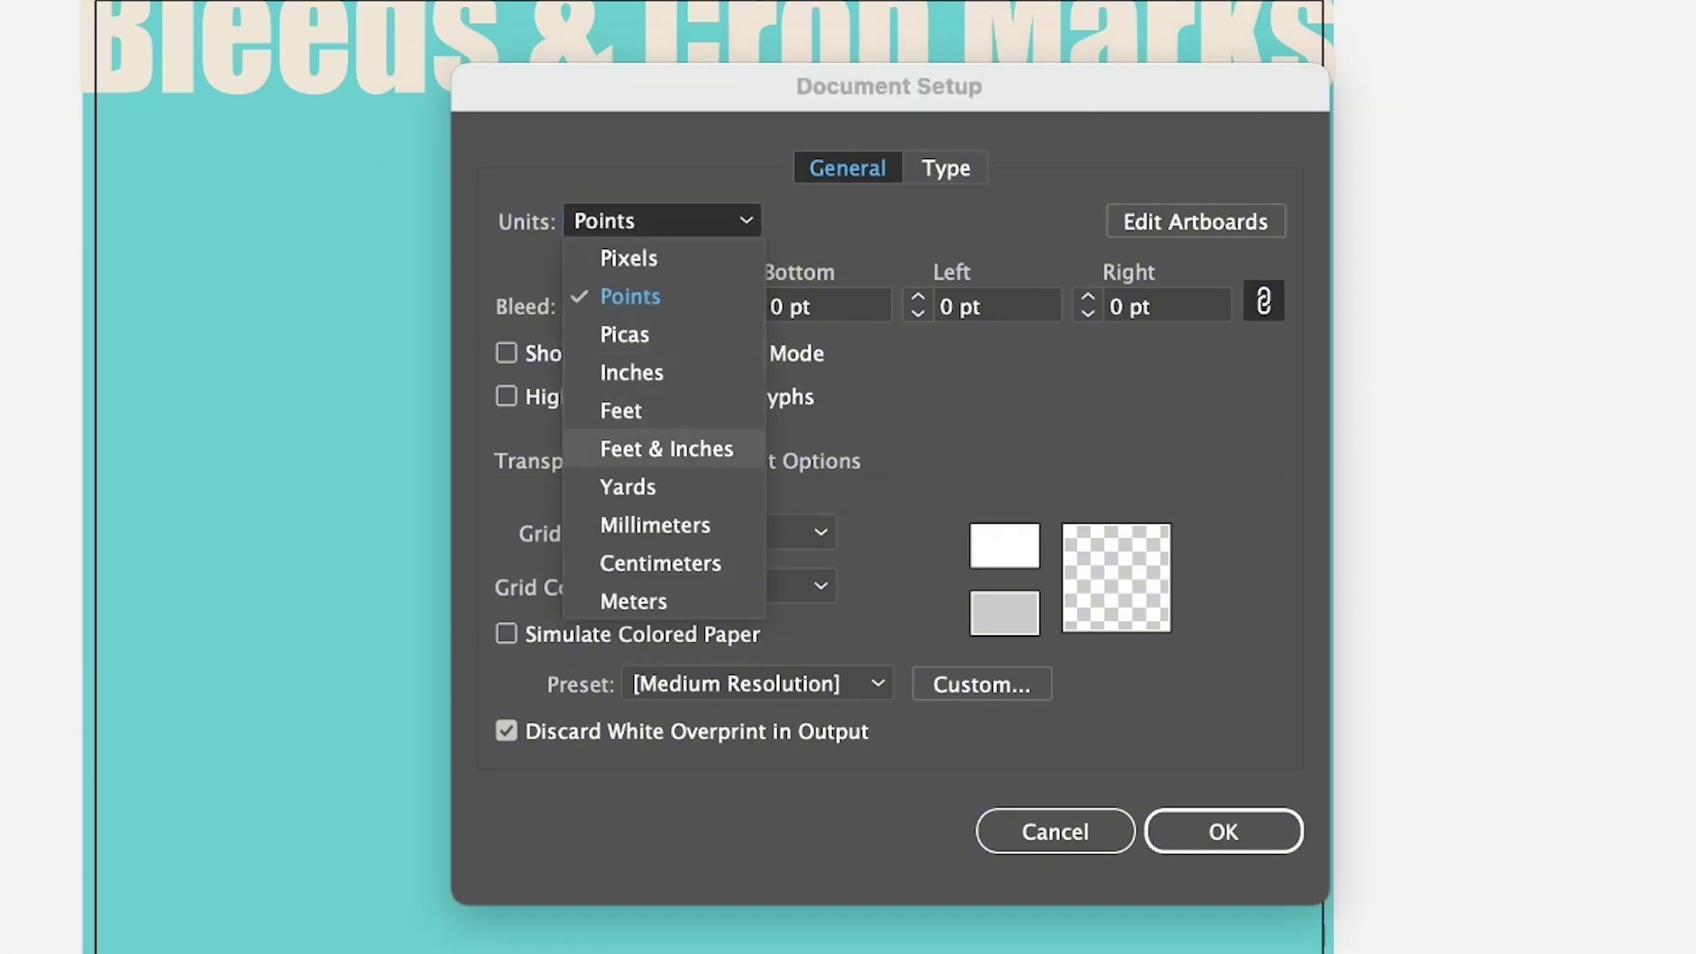
key(Return)
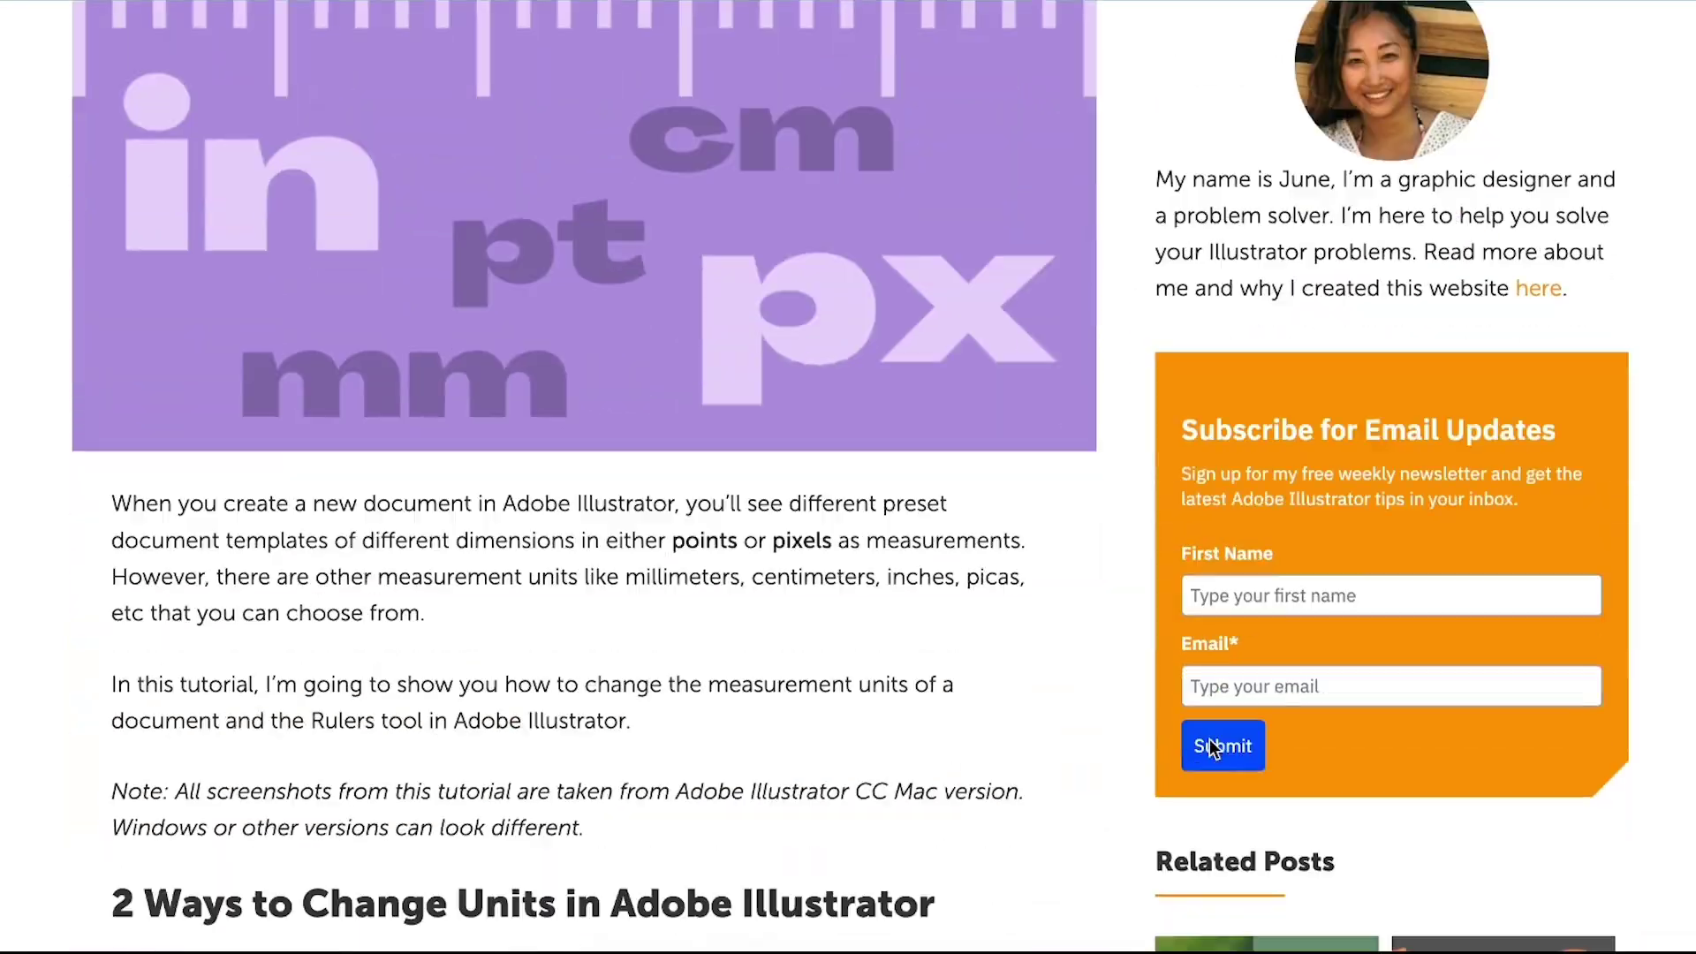
scroll(1211, 739, down, 5)
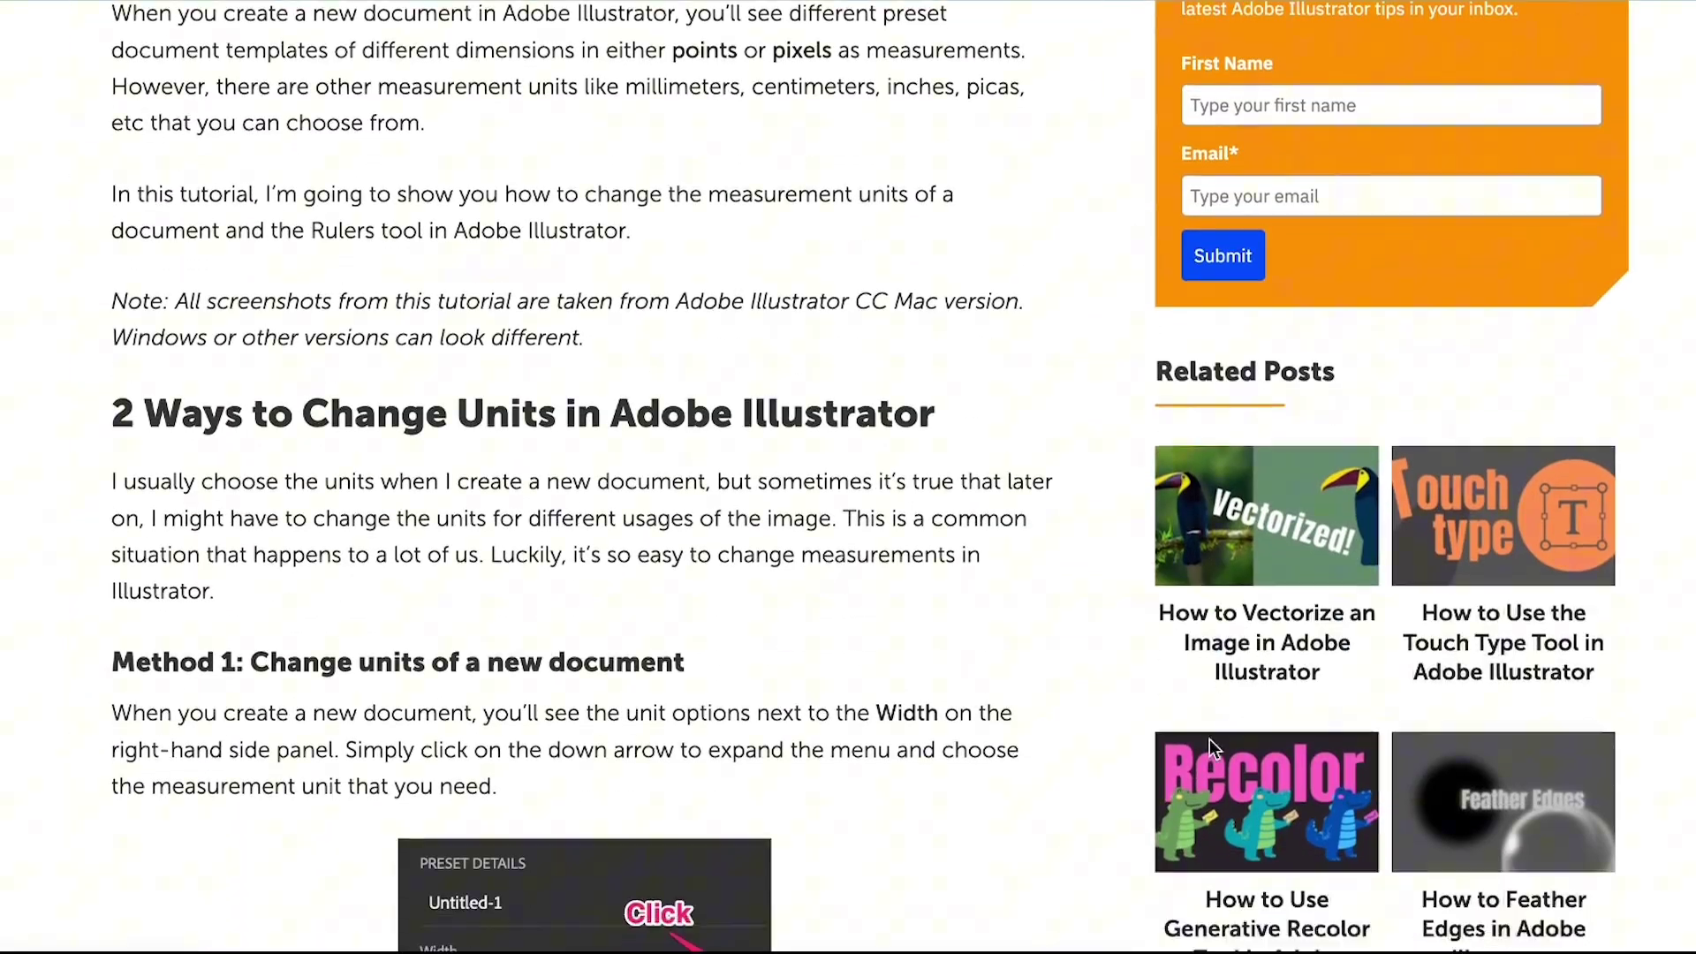
scroll(1210, 738, down, 20)
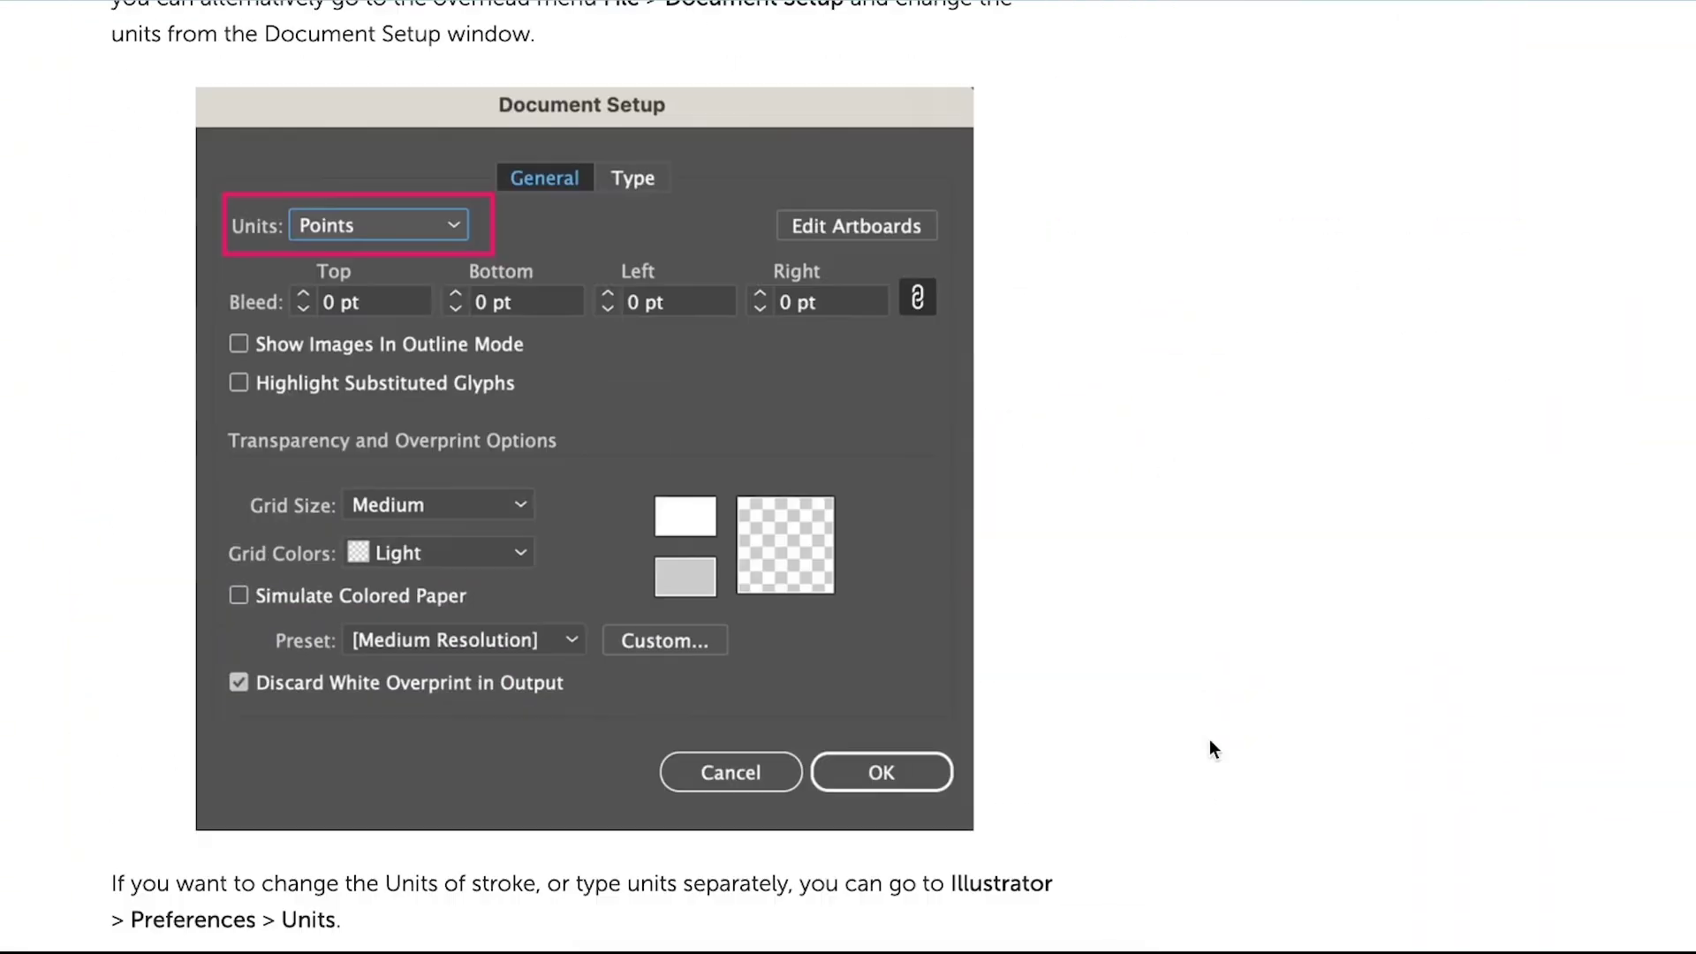
scroll(1210, 749, down, 12)
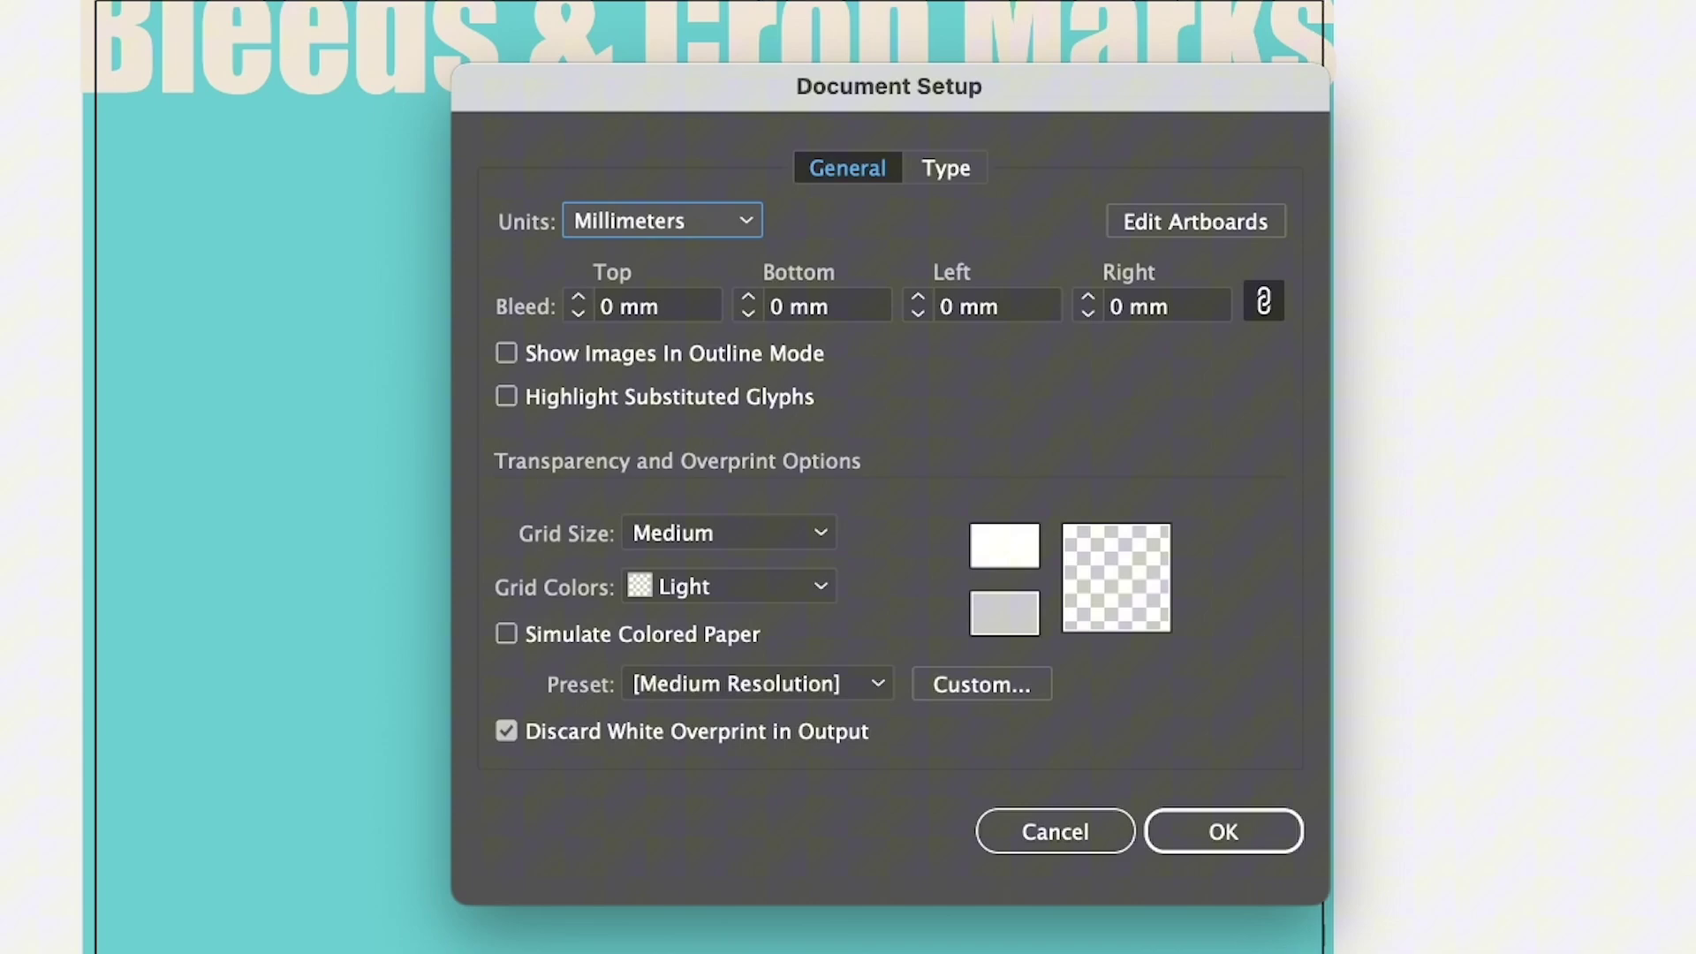
- Set the poster document's bleed to 3 mm on all sides and apply the setup
click(578, 314)
text(3)
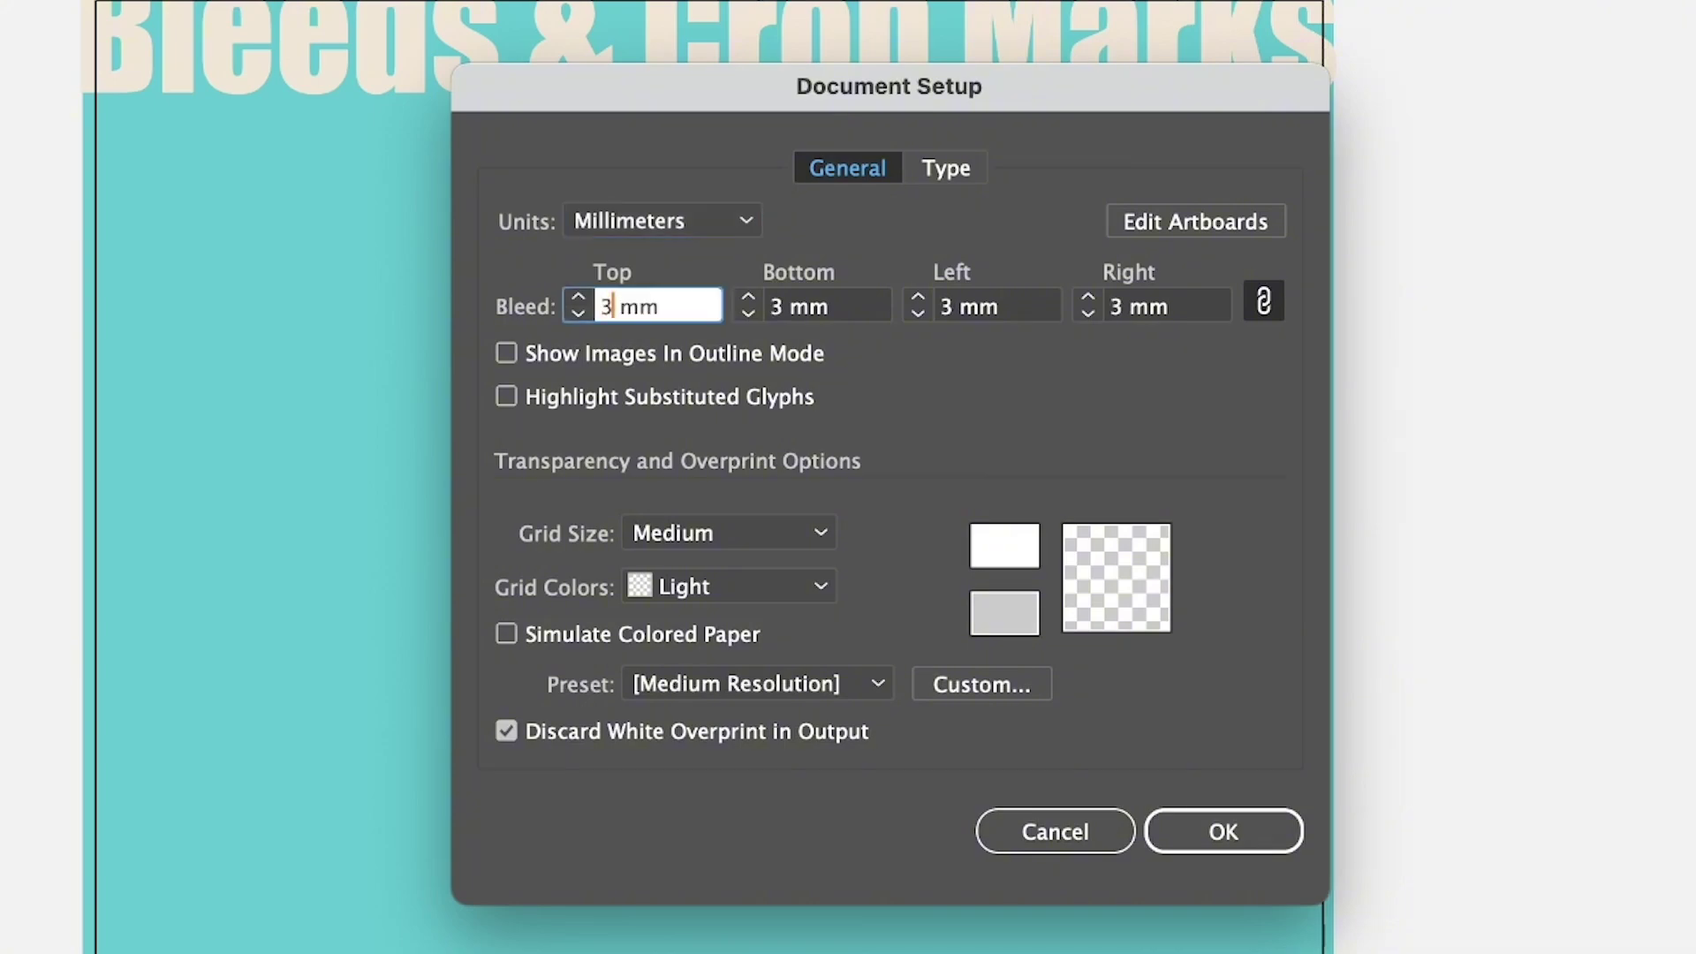
key(Return)
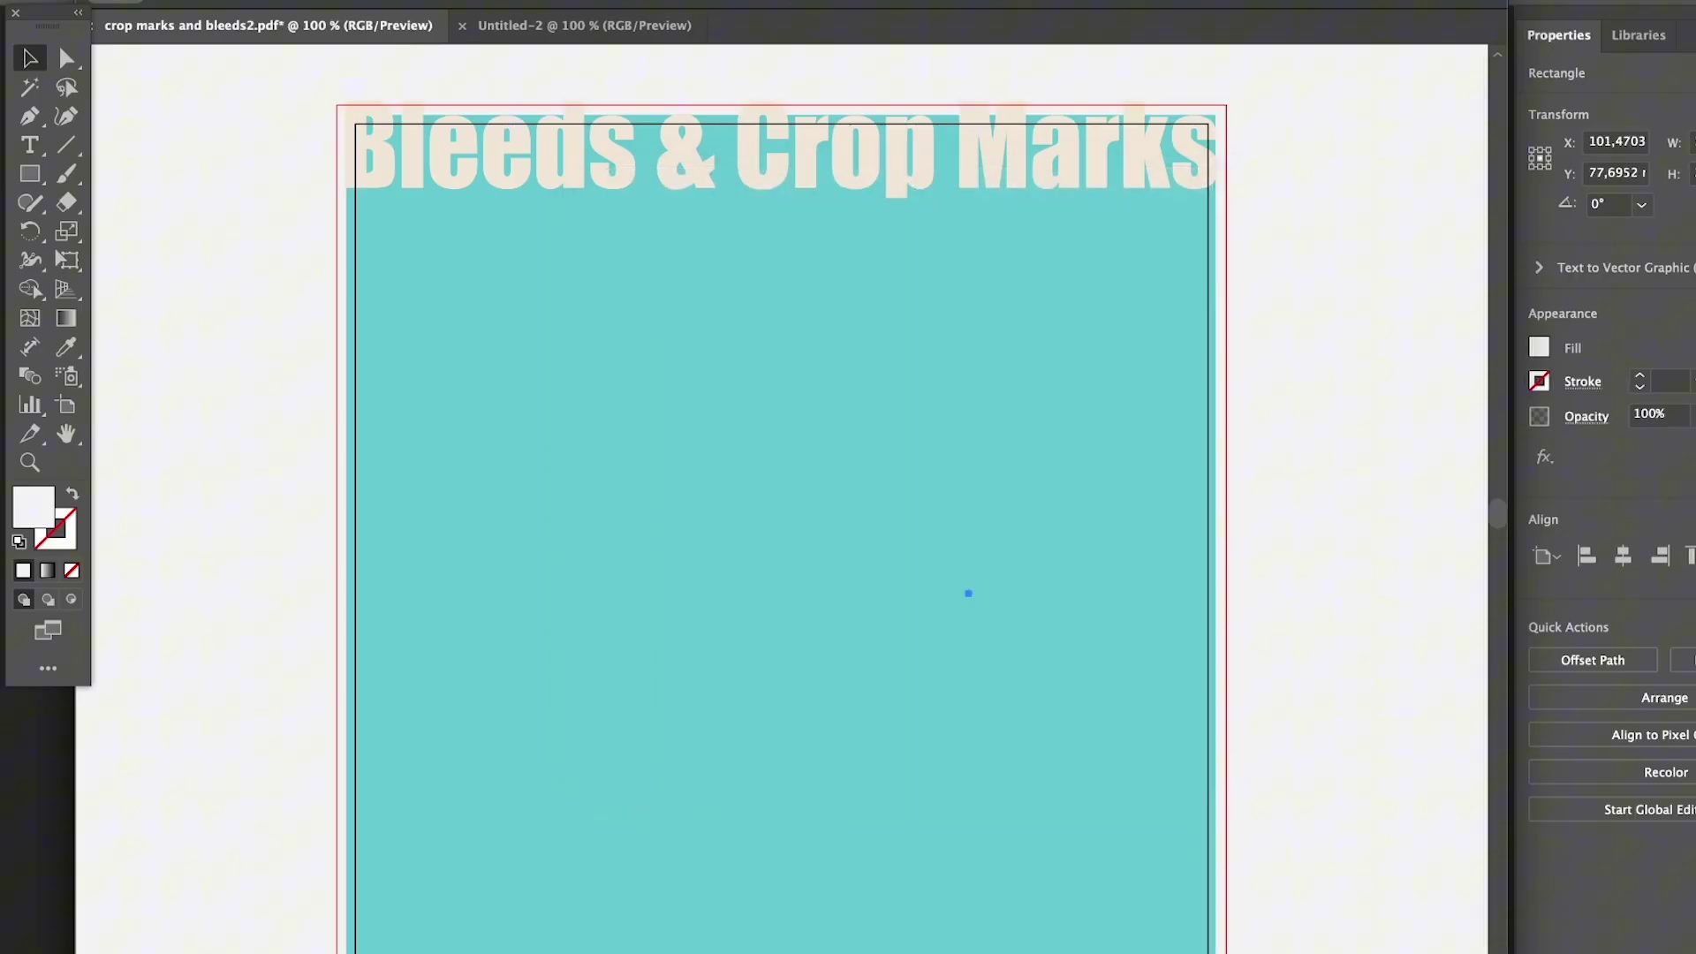
- Stretch the teal background rectangle outward so its edges meet the red bleed guides around the artboard
click(781, 549)
drag(1216, 548, 1228, 549)
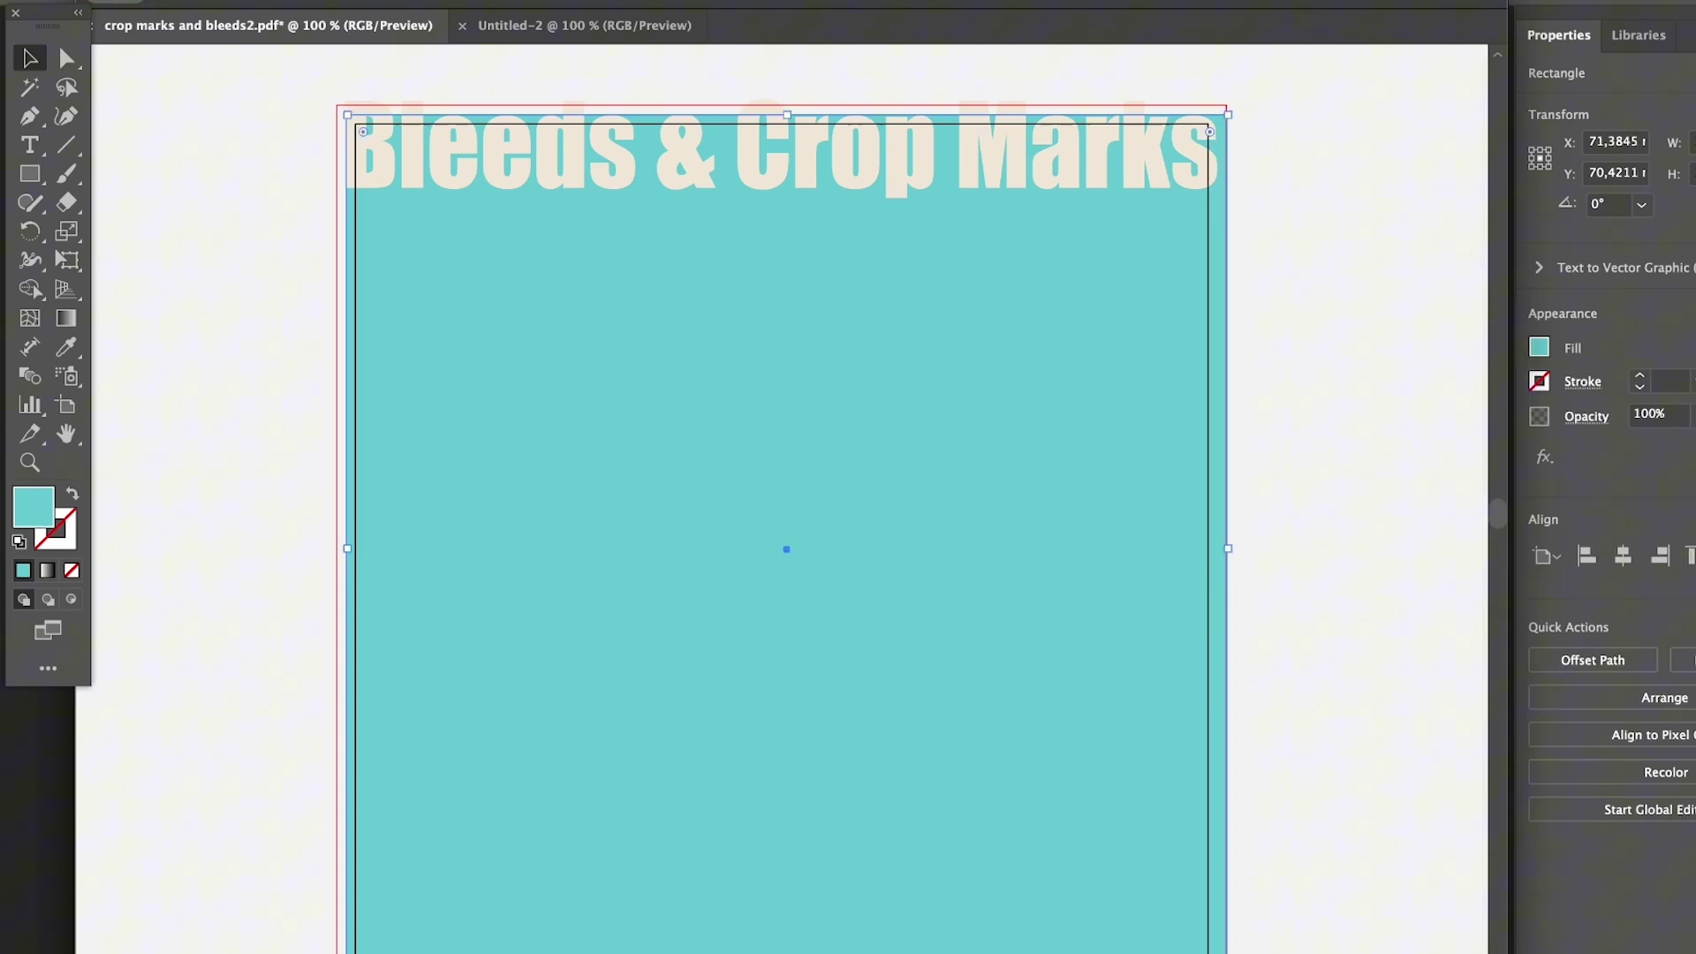
drag(347, 548, 336, 549)
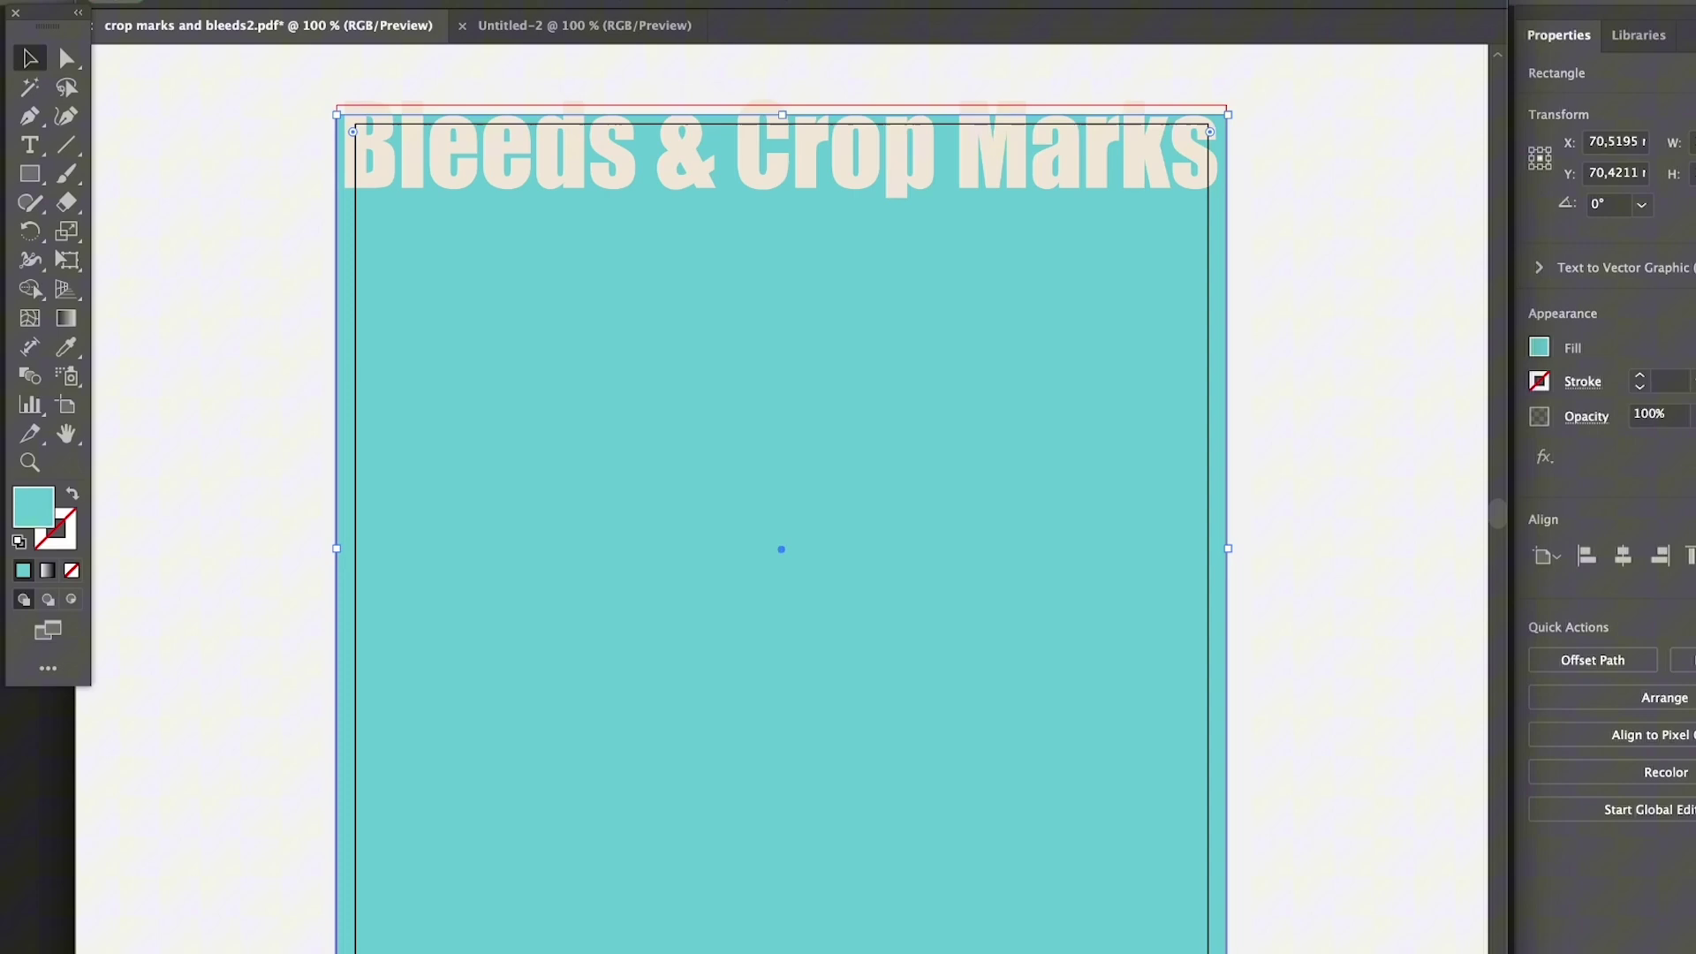
drag(782, 115, 782, 105)
scroll(782, 105, down, 3)
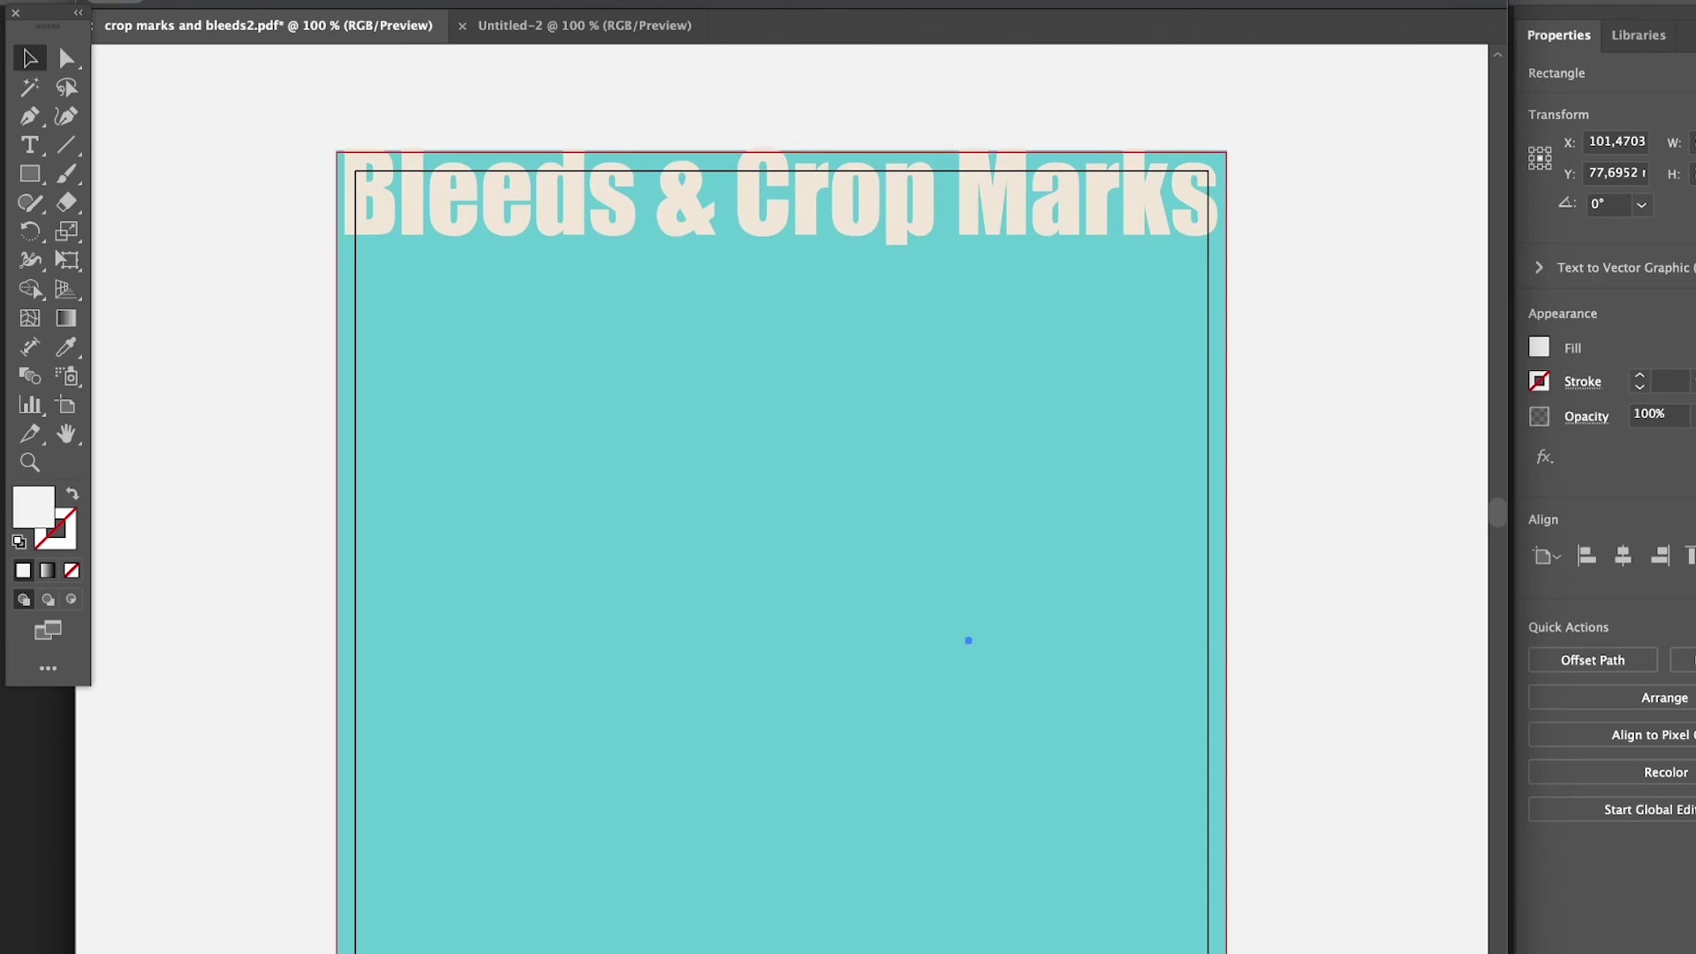
- Apply the Crop Marks effect to the teal background rectangle and check the marks around its corners
scroll(790, 499, down, 1)
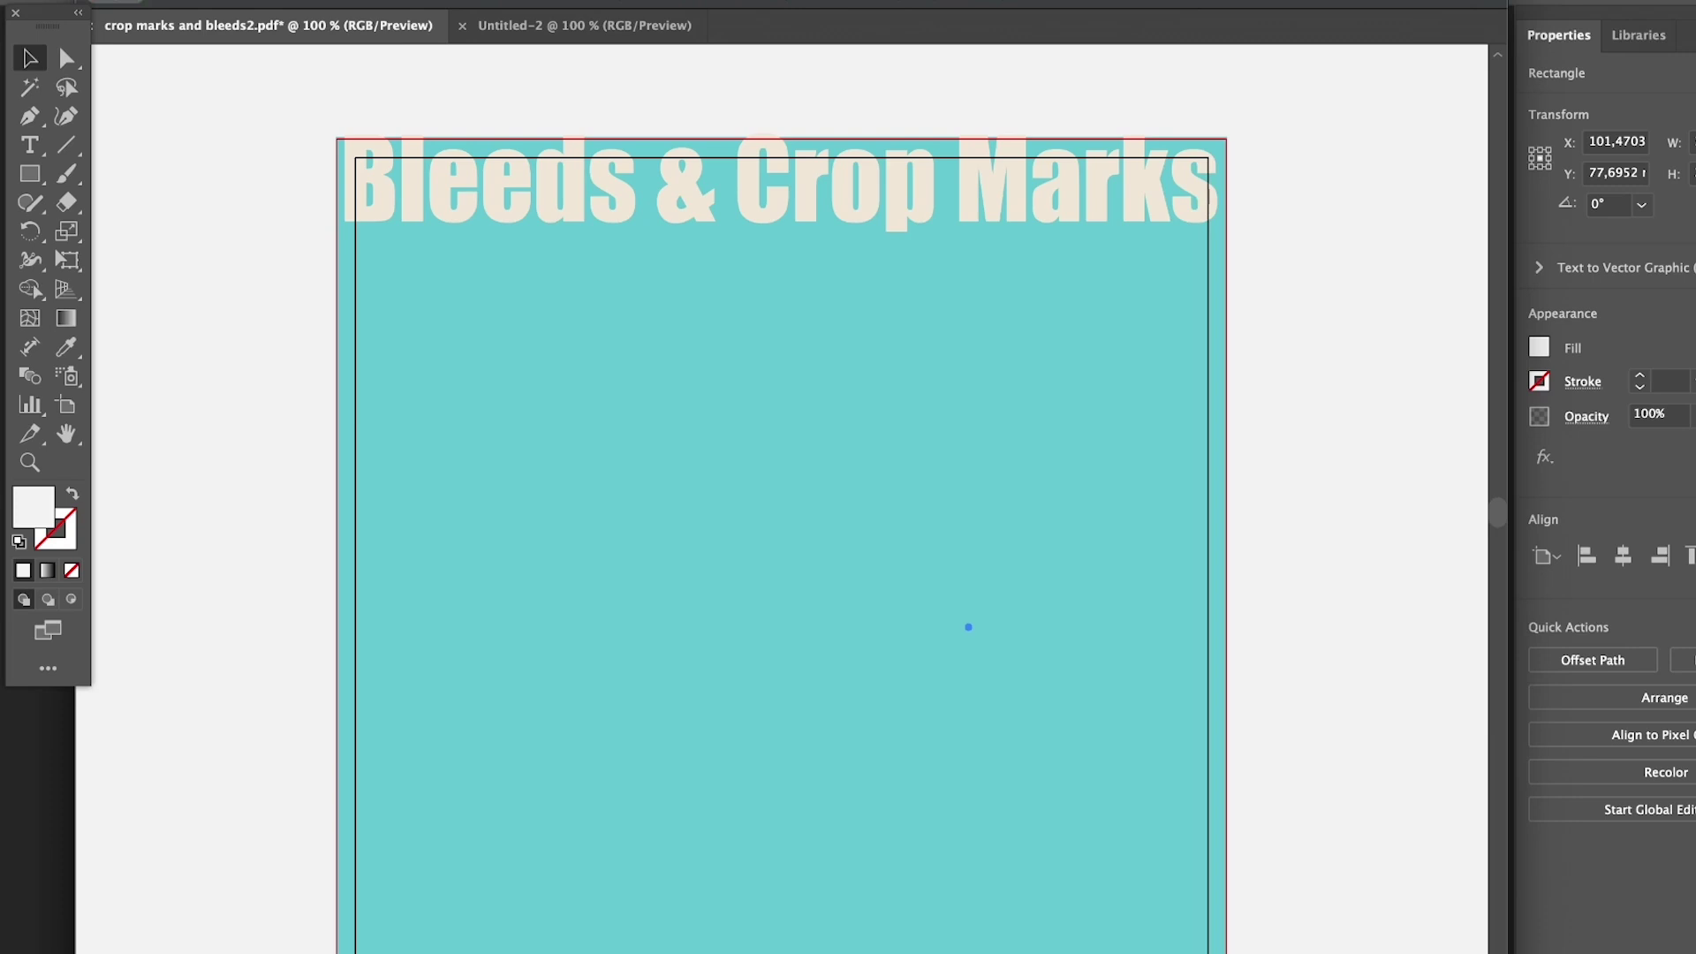
scroll(782, 530, up, 1)
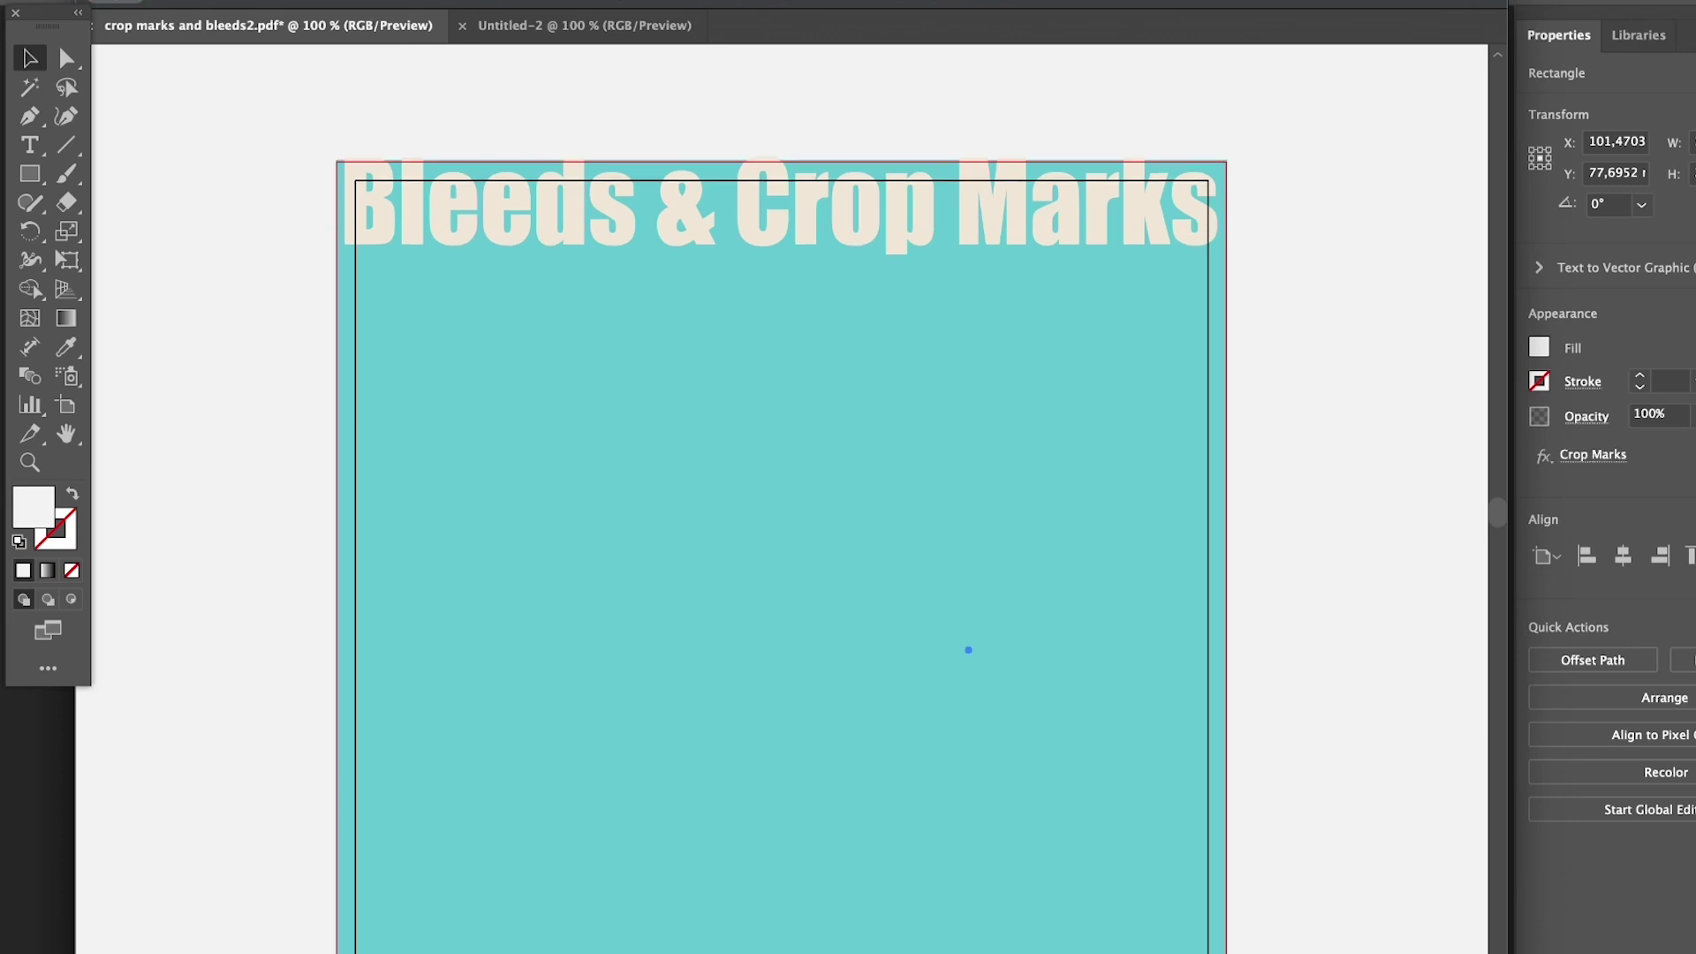
click(1209, 432)
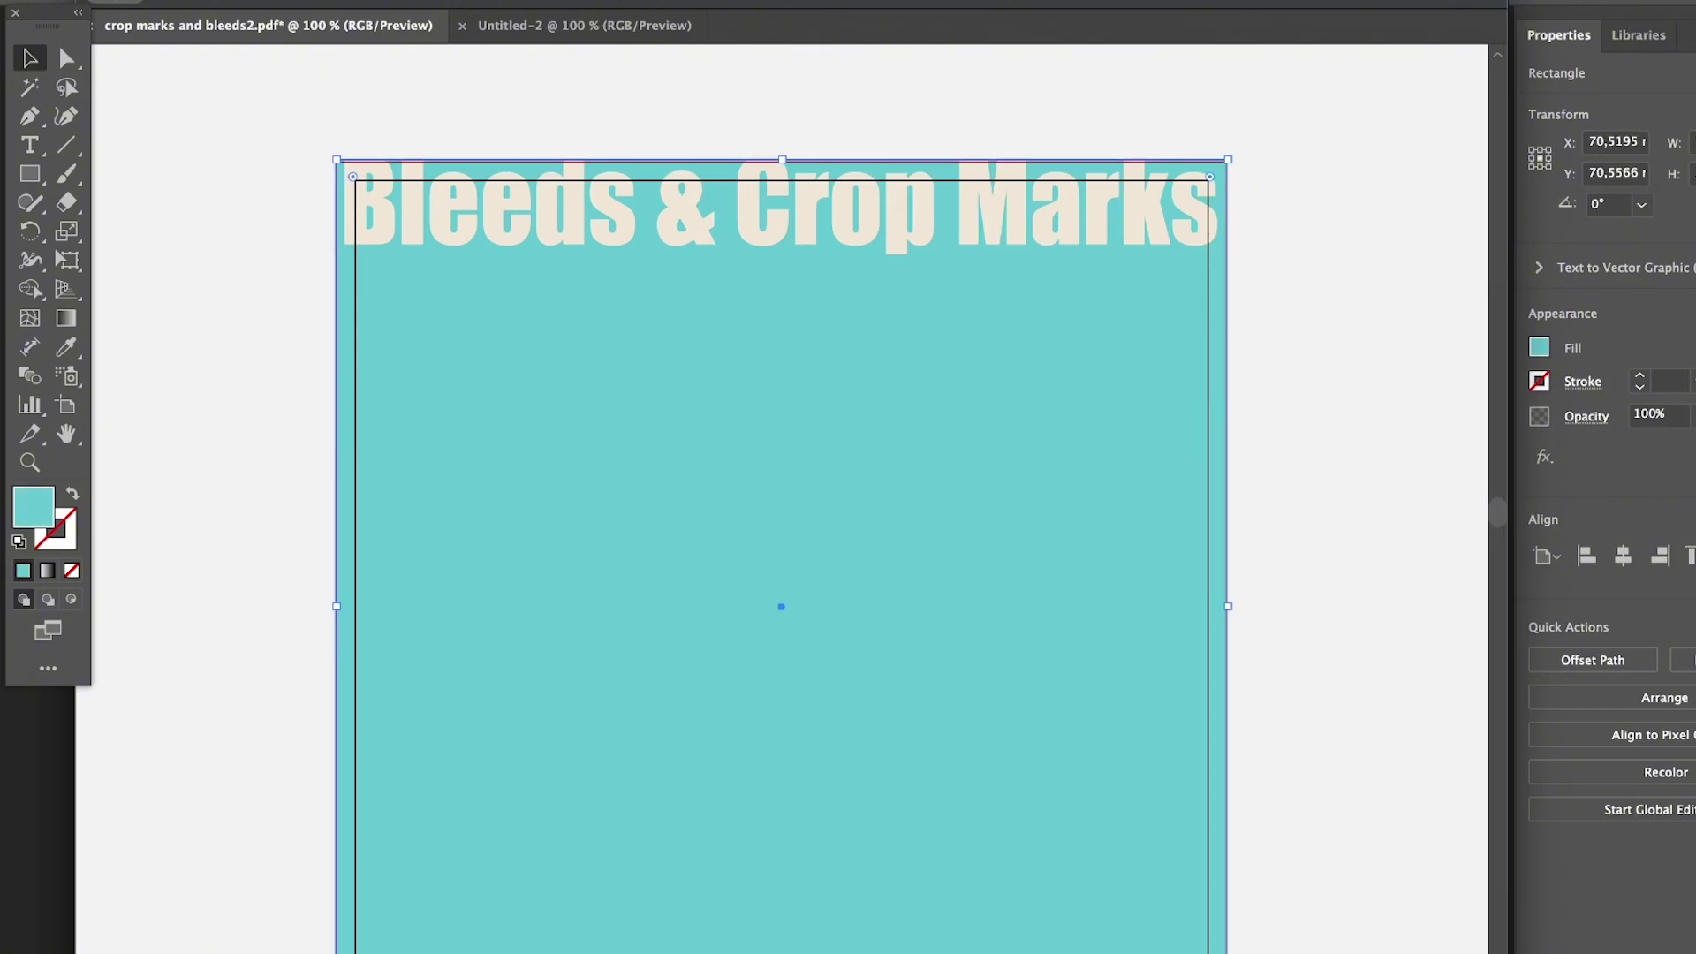
click(491, 0)
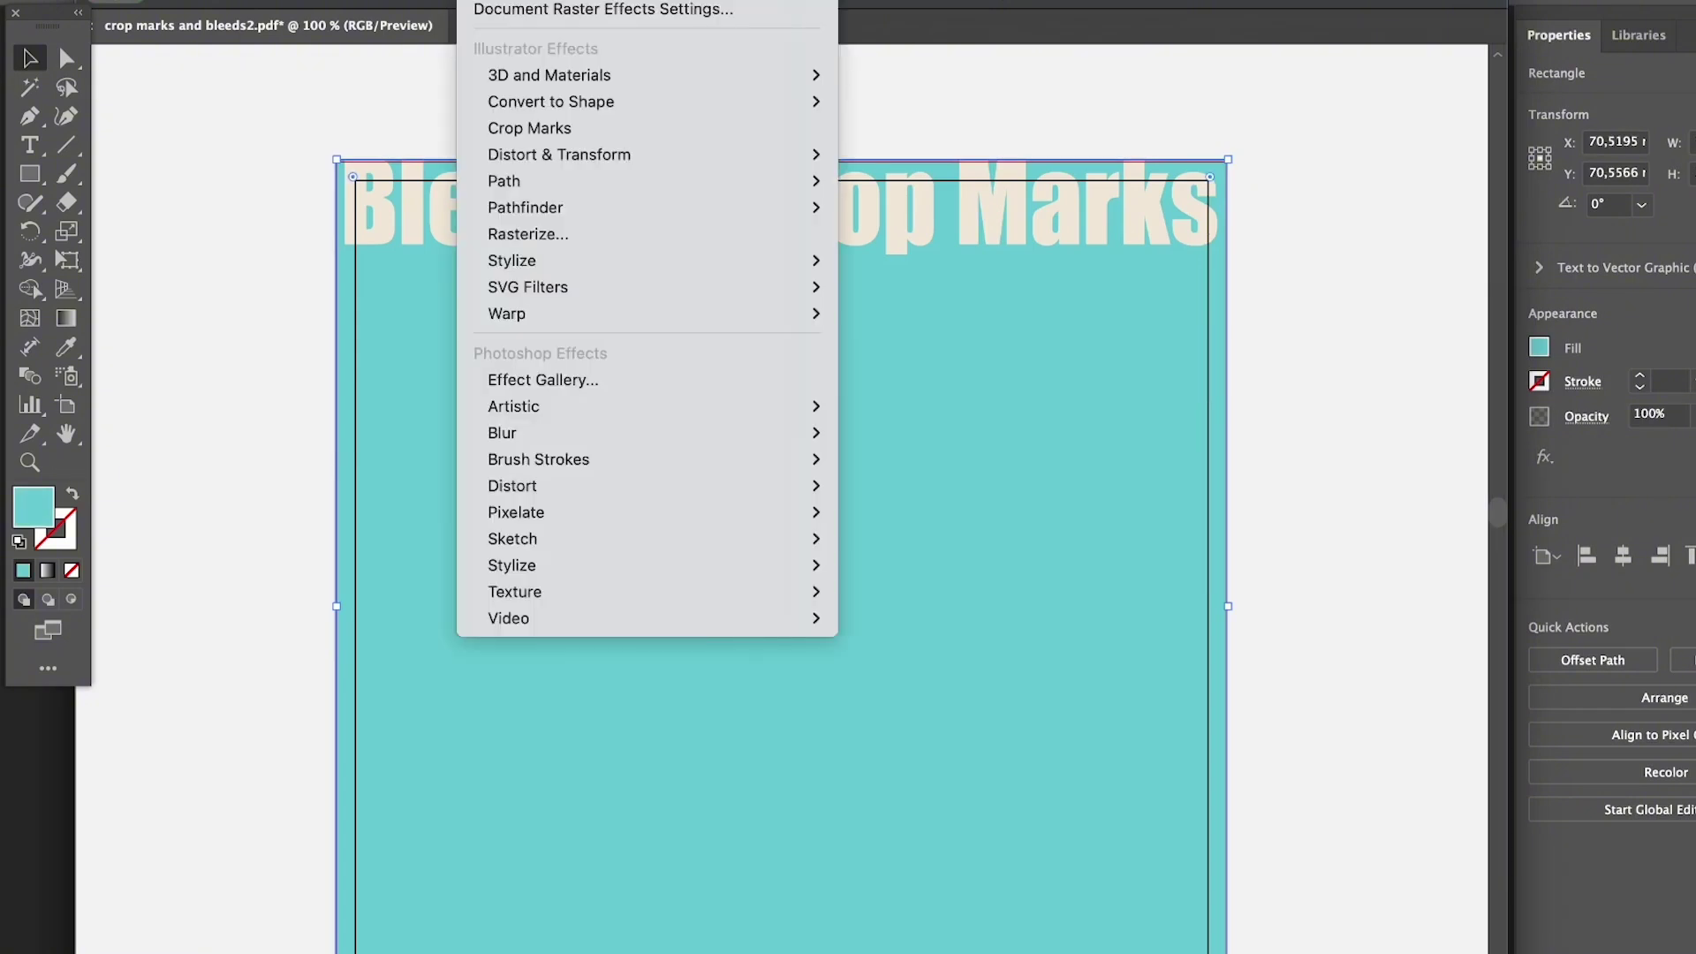
click(530, 128)
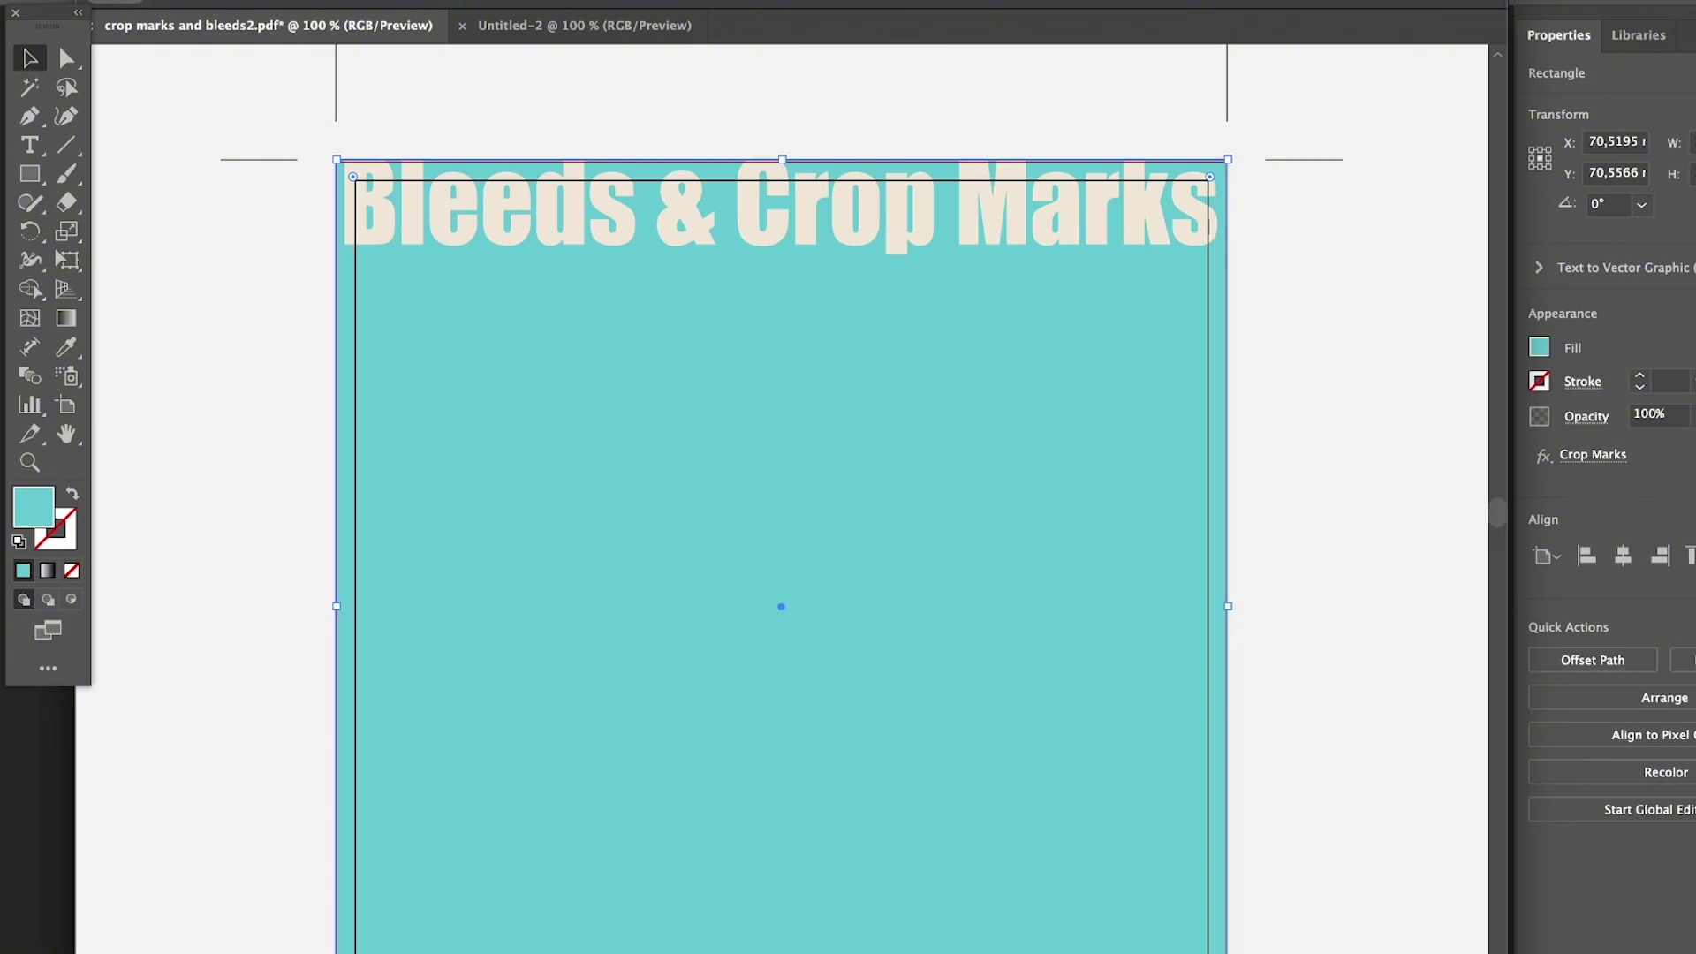
scroll(781, 529, down, 3)
scroll(781, 530, up, 2)
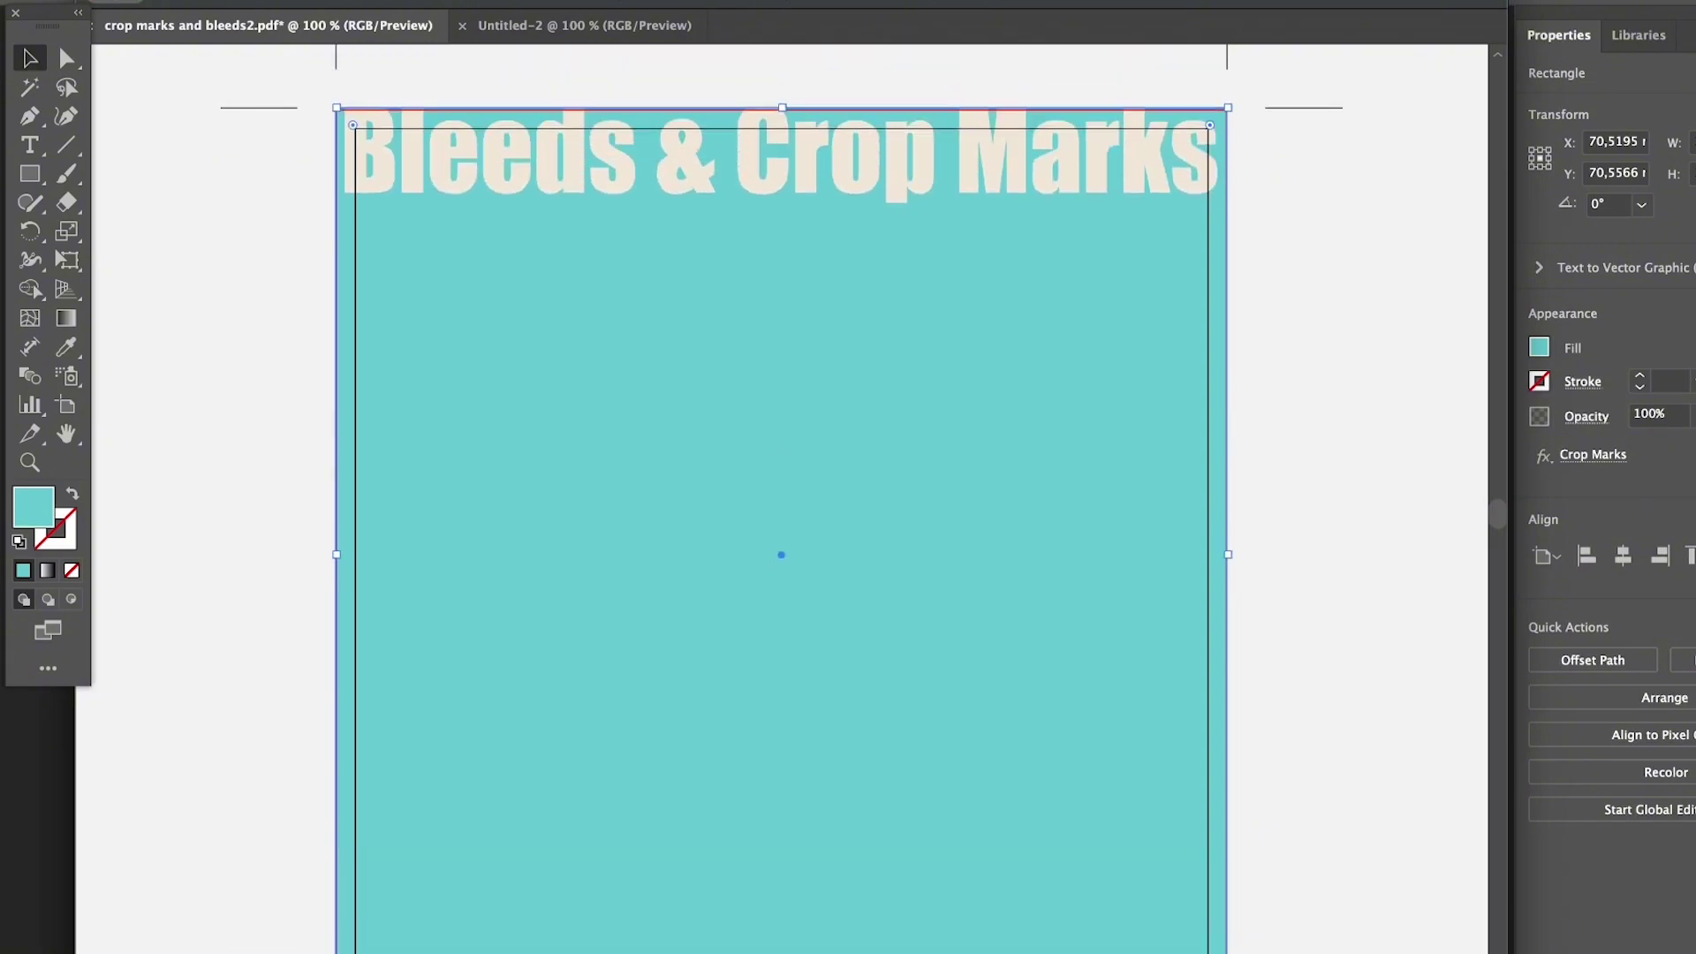
scroll(781, 500, down, 2)
scroll(781, 487, up, 1)
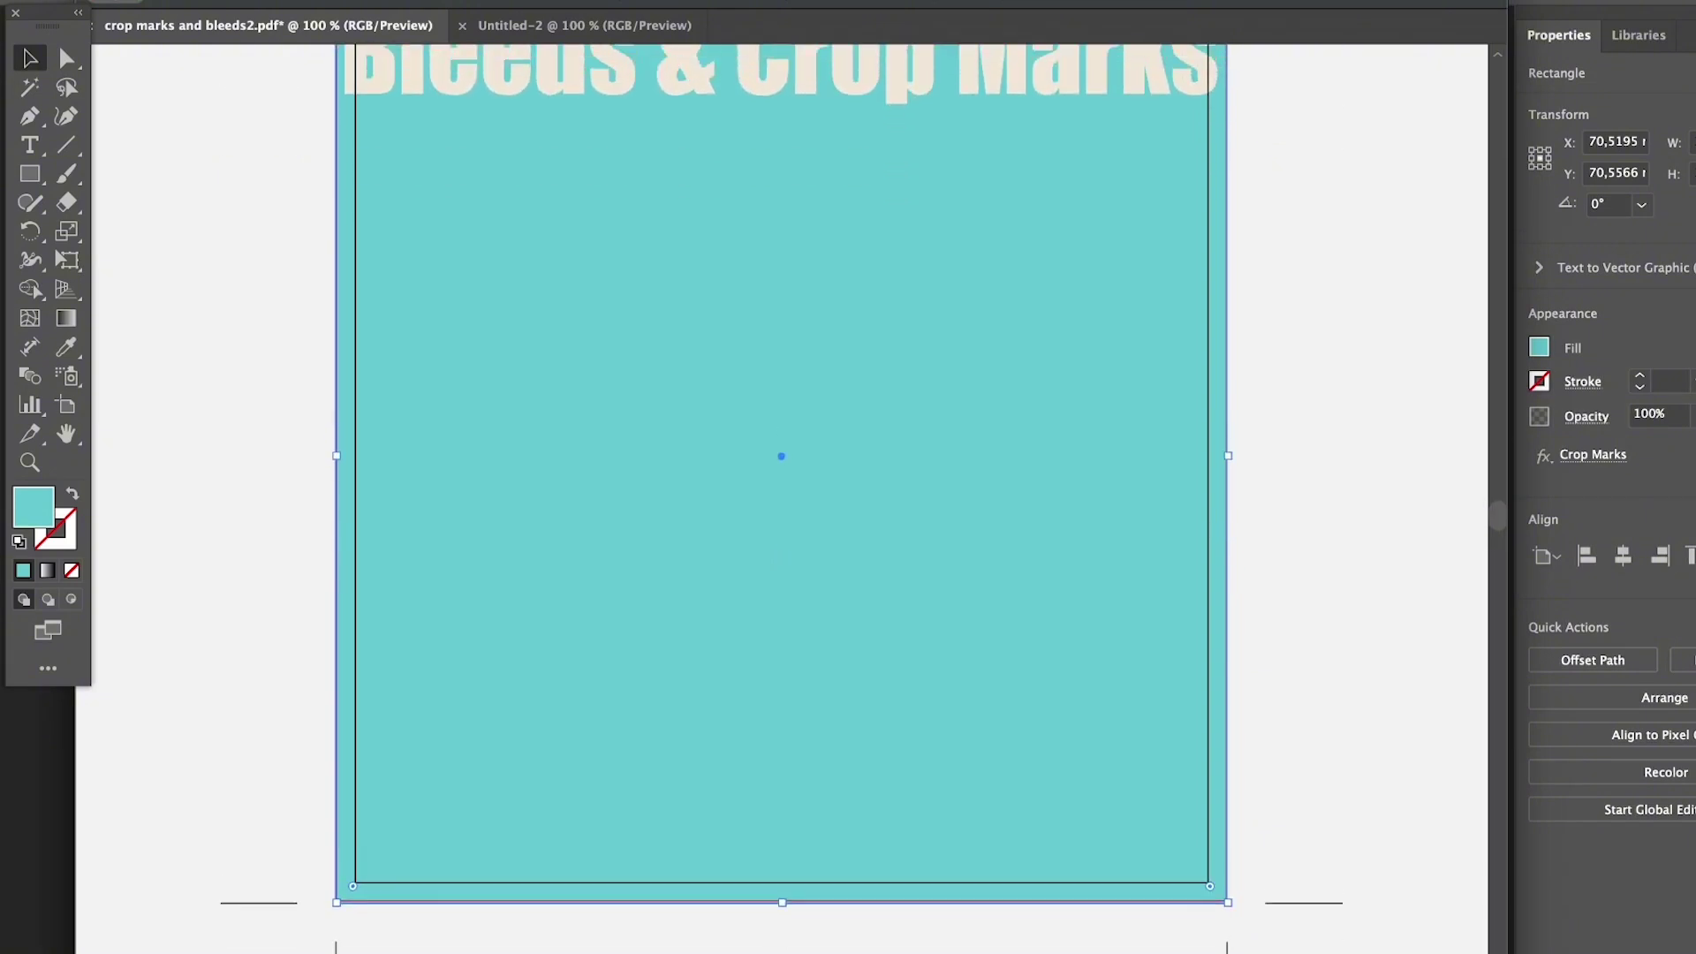
- Save the poster under a new name as an Adobe PDF called bleeds.pdf in the Downloads folder
scroll(781, 499, up, 3)
click(1351, 371)
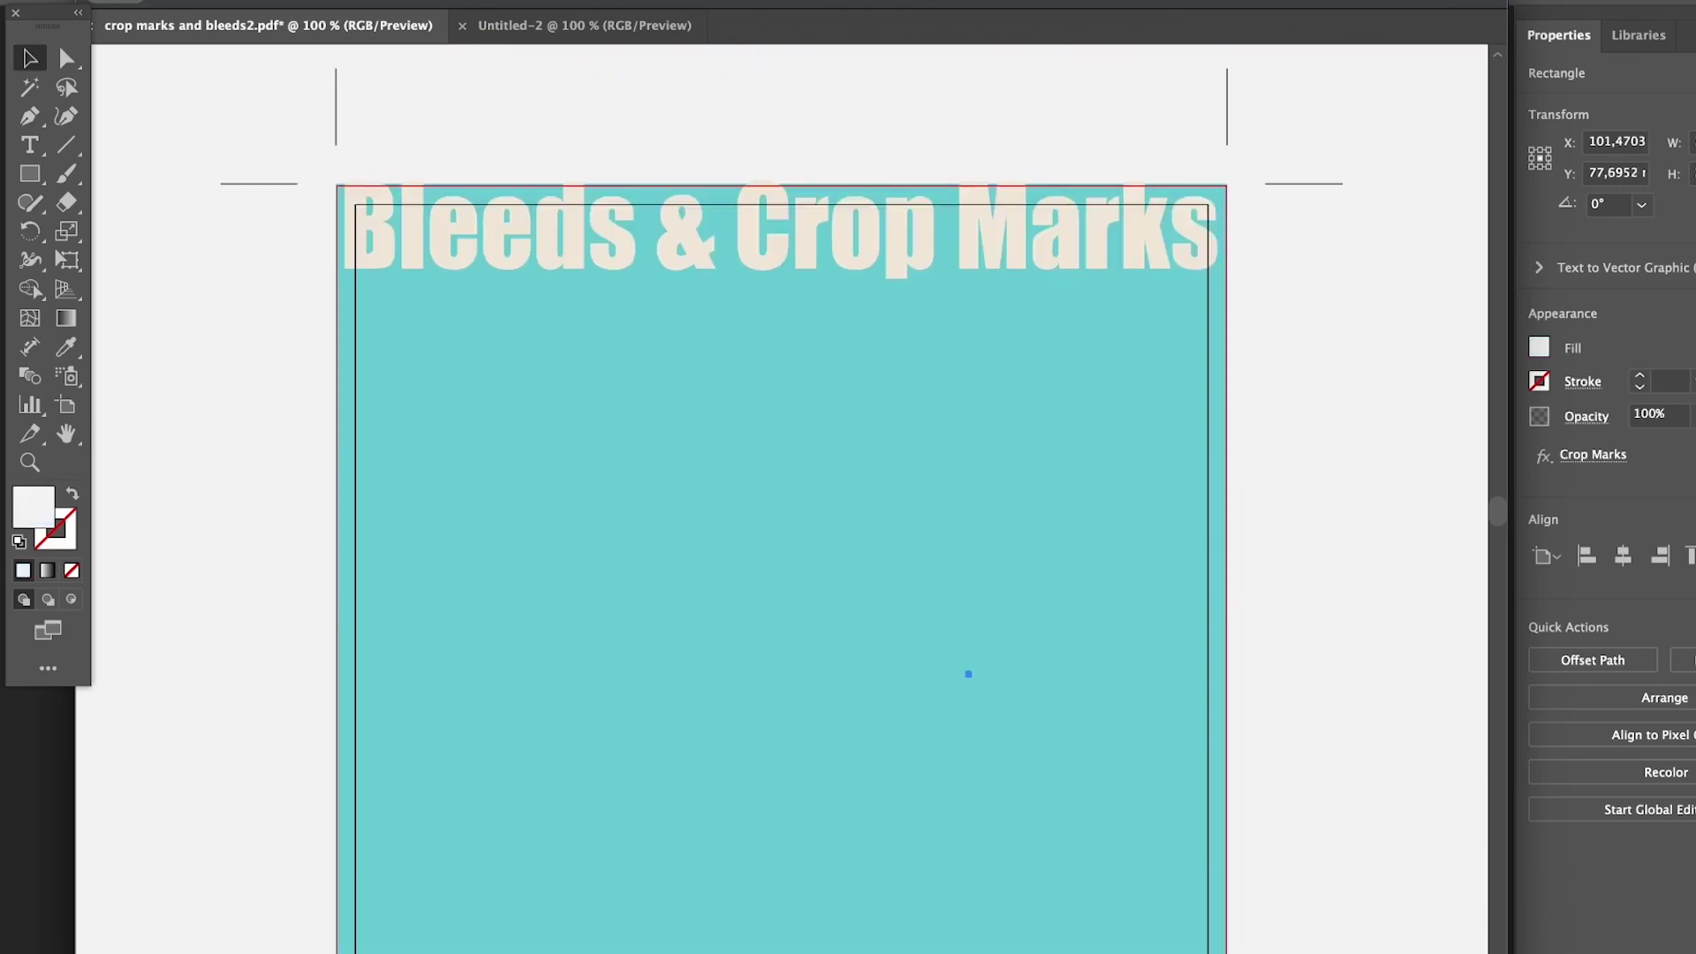
click(86, 26)
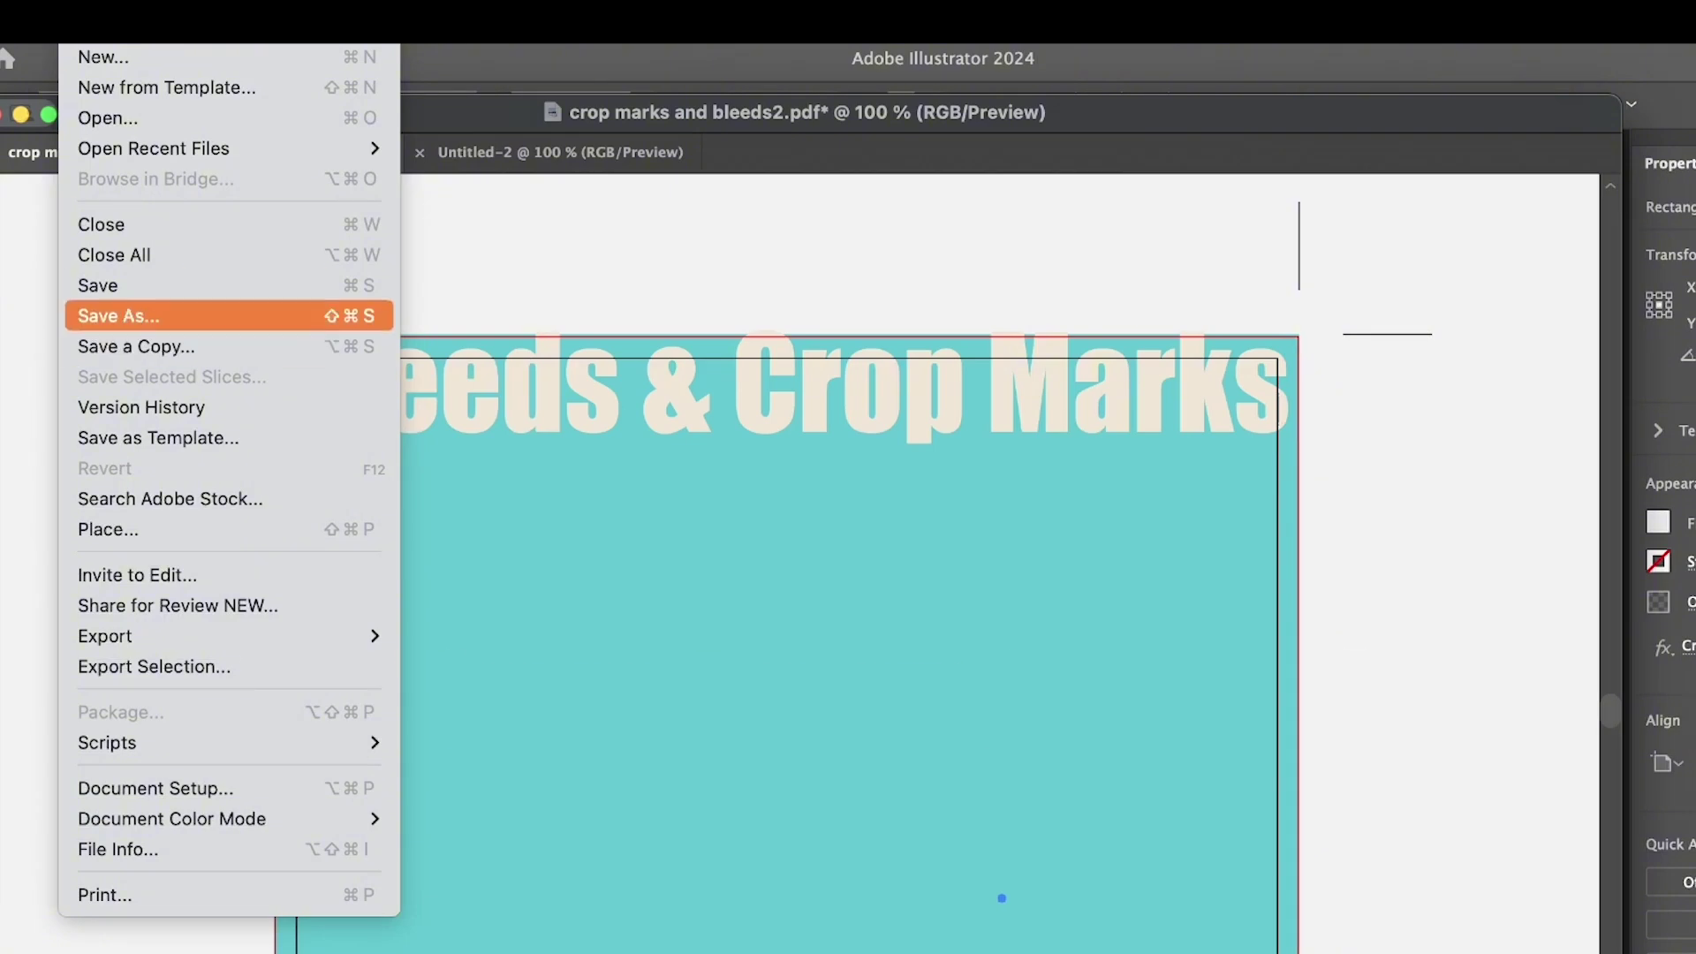
click(118, 315)
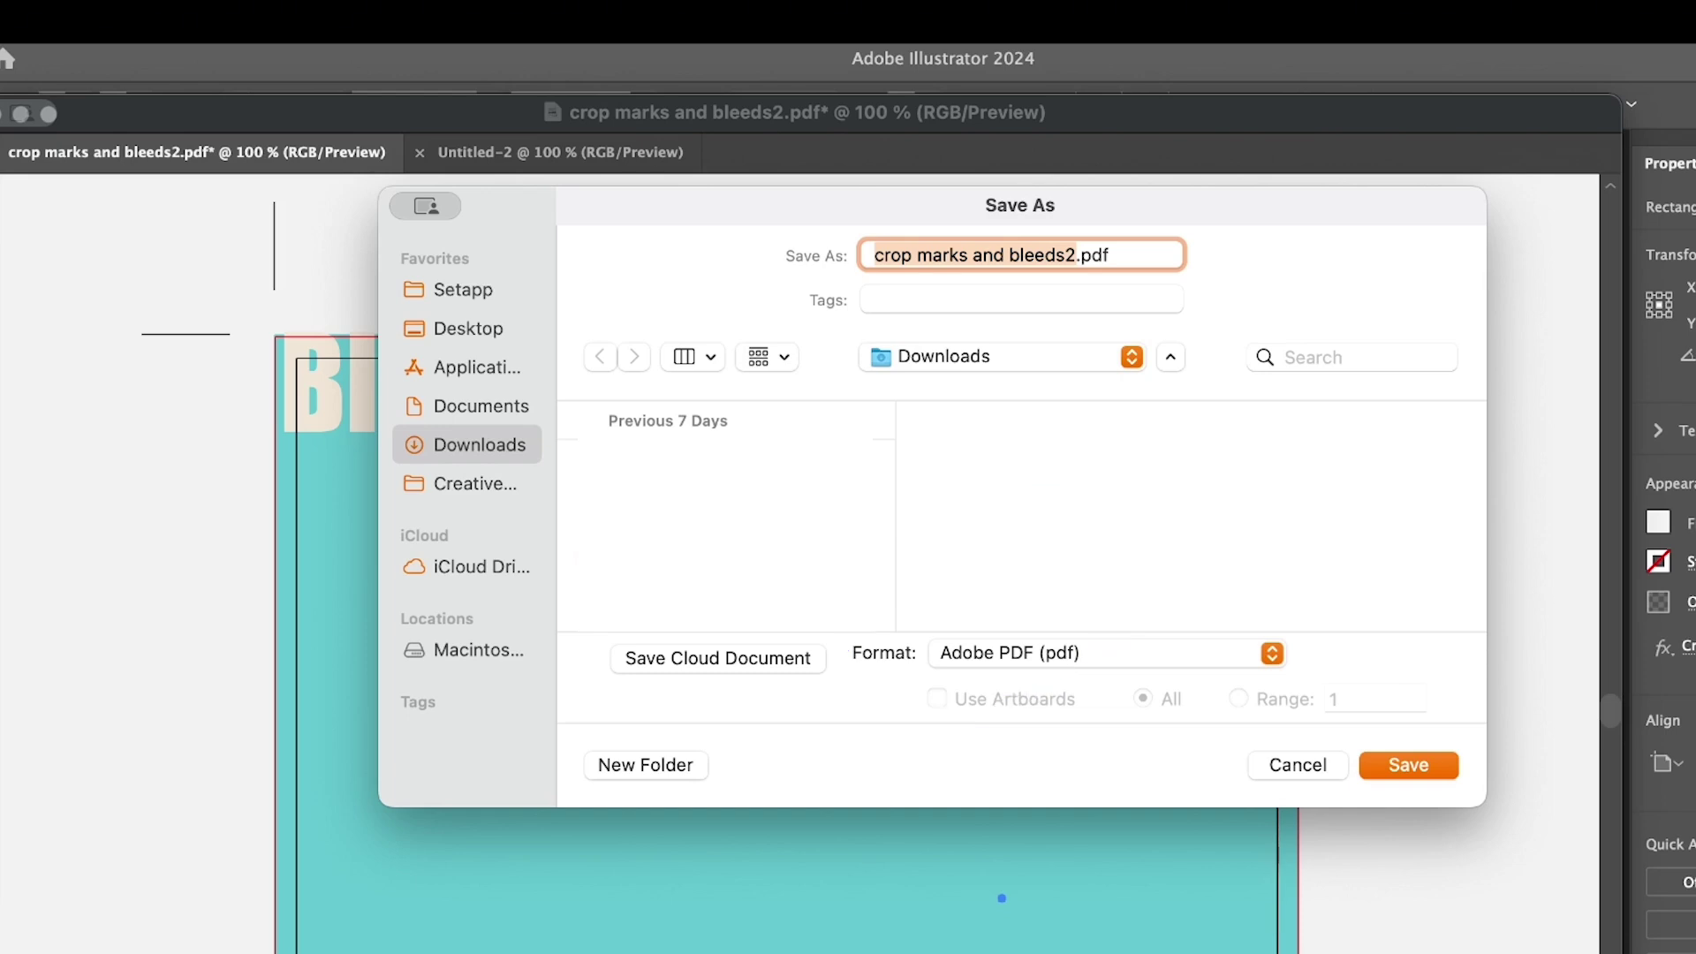
text(bleeds2)
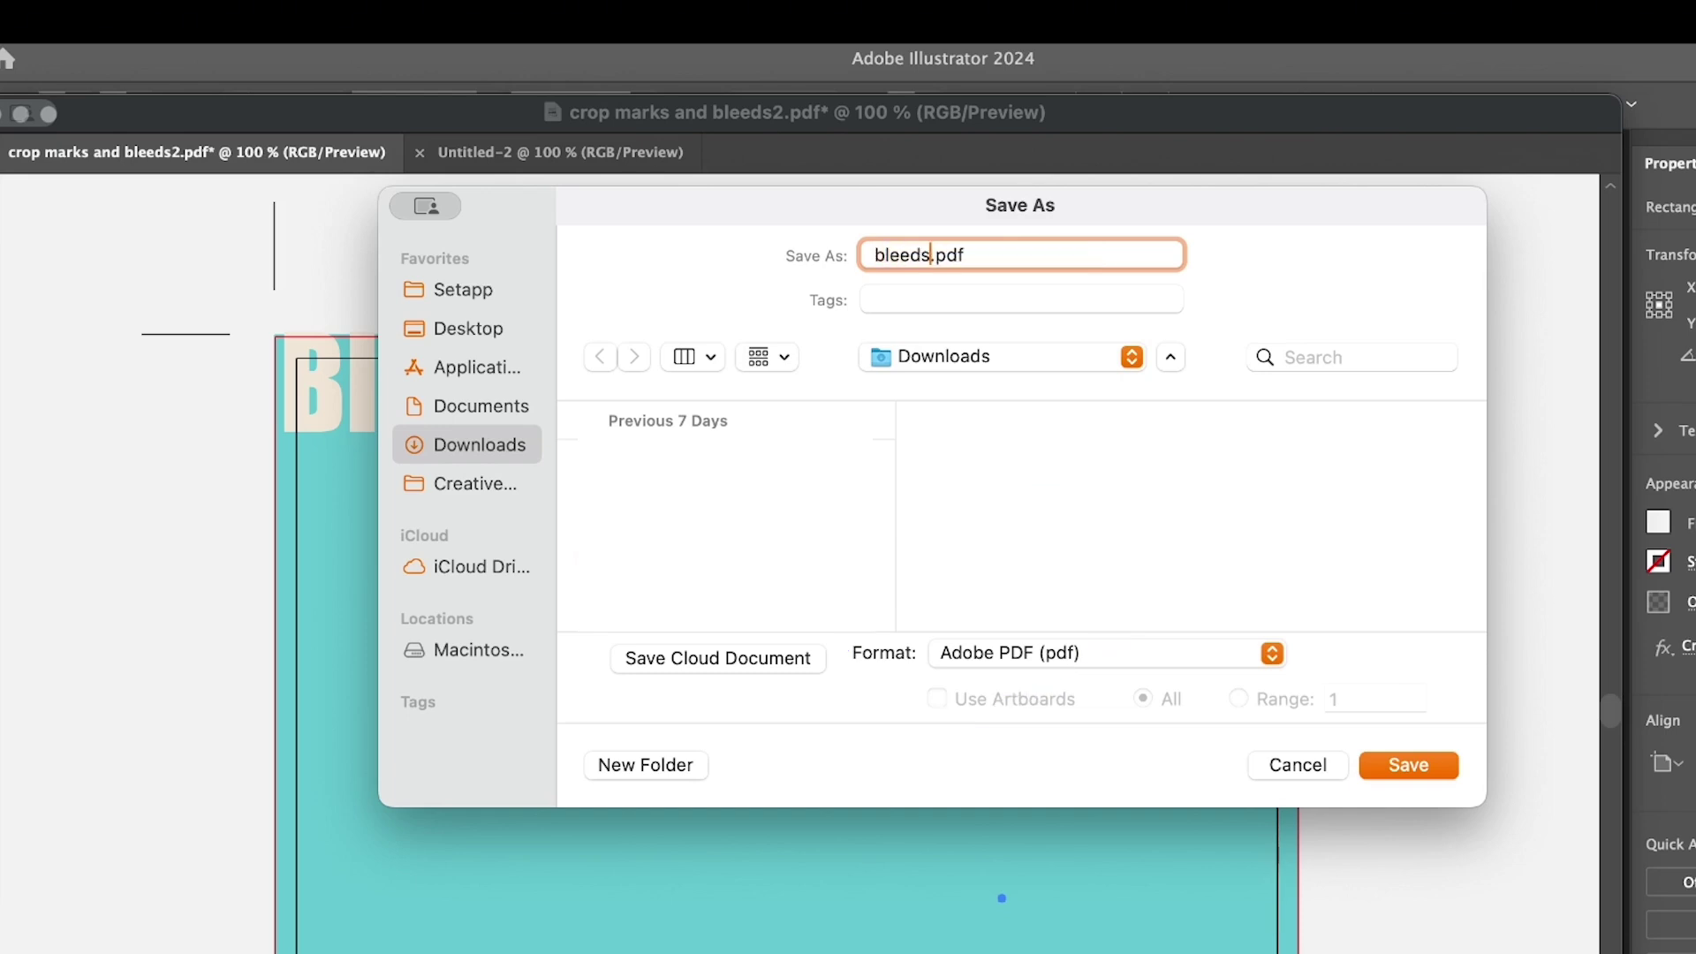
key(Return)
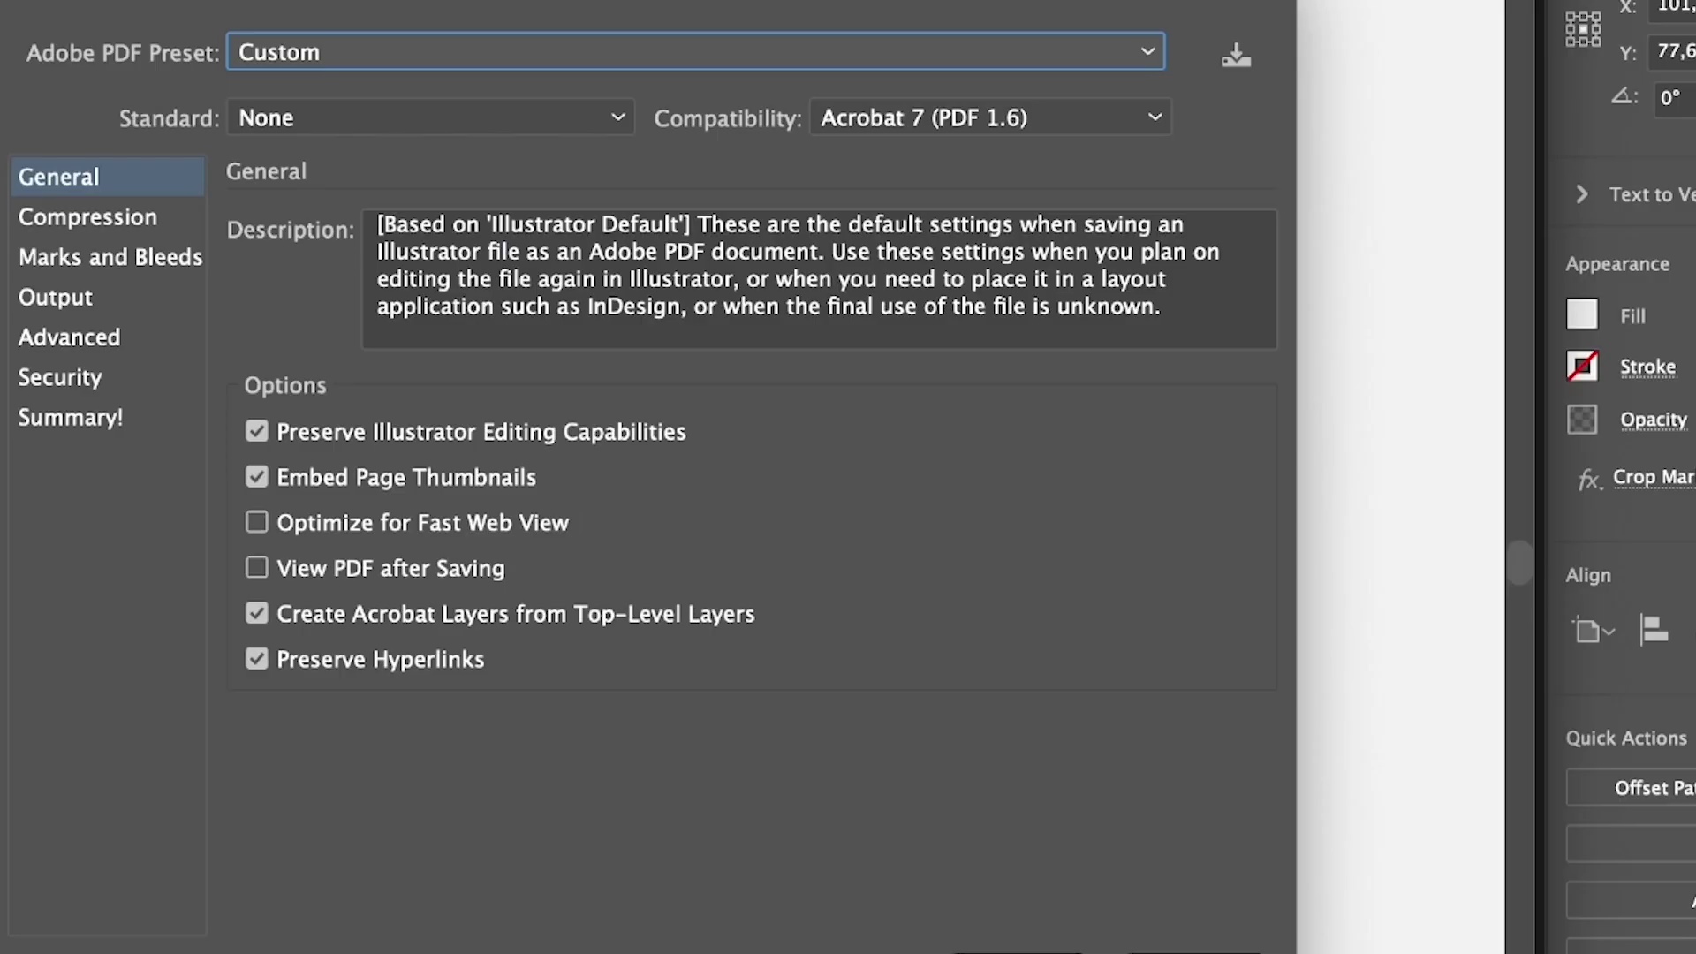
- Include only trim marks in the PDF's Marks and Bleeds options, leaving registration marks, color bars and page information off
click(110, 257)
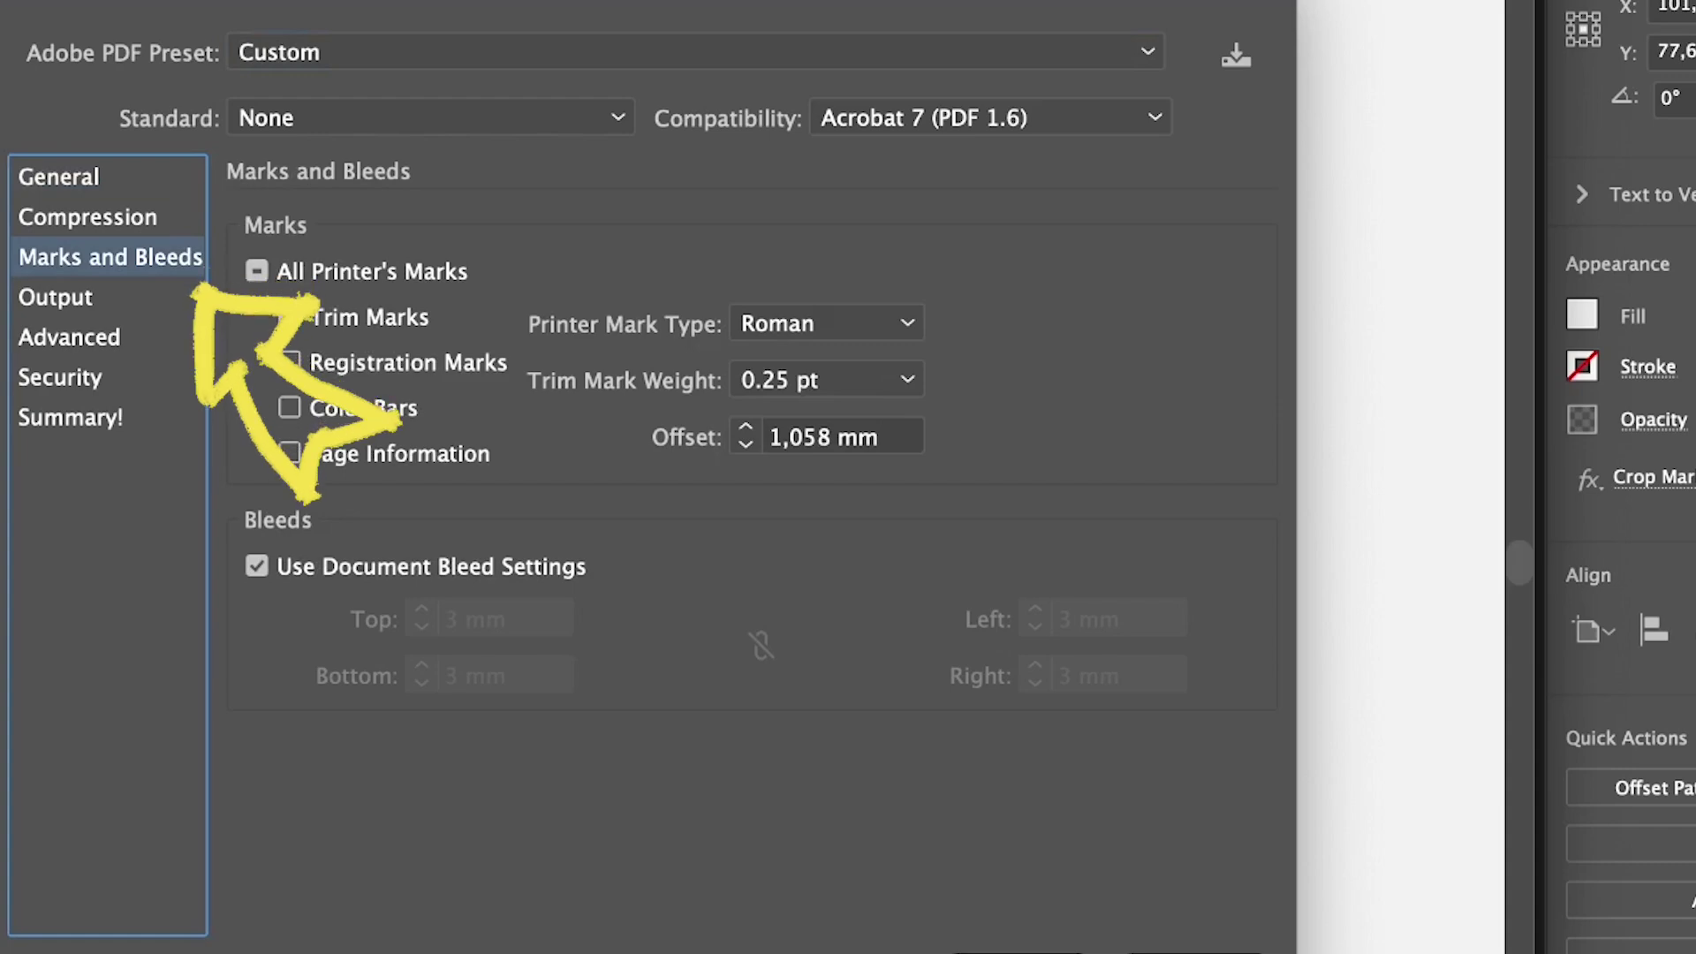
click(257, 272)
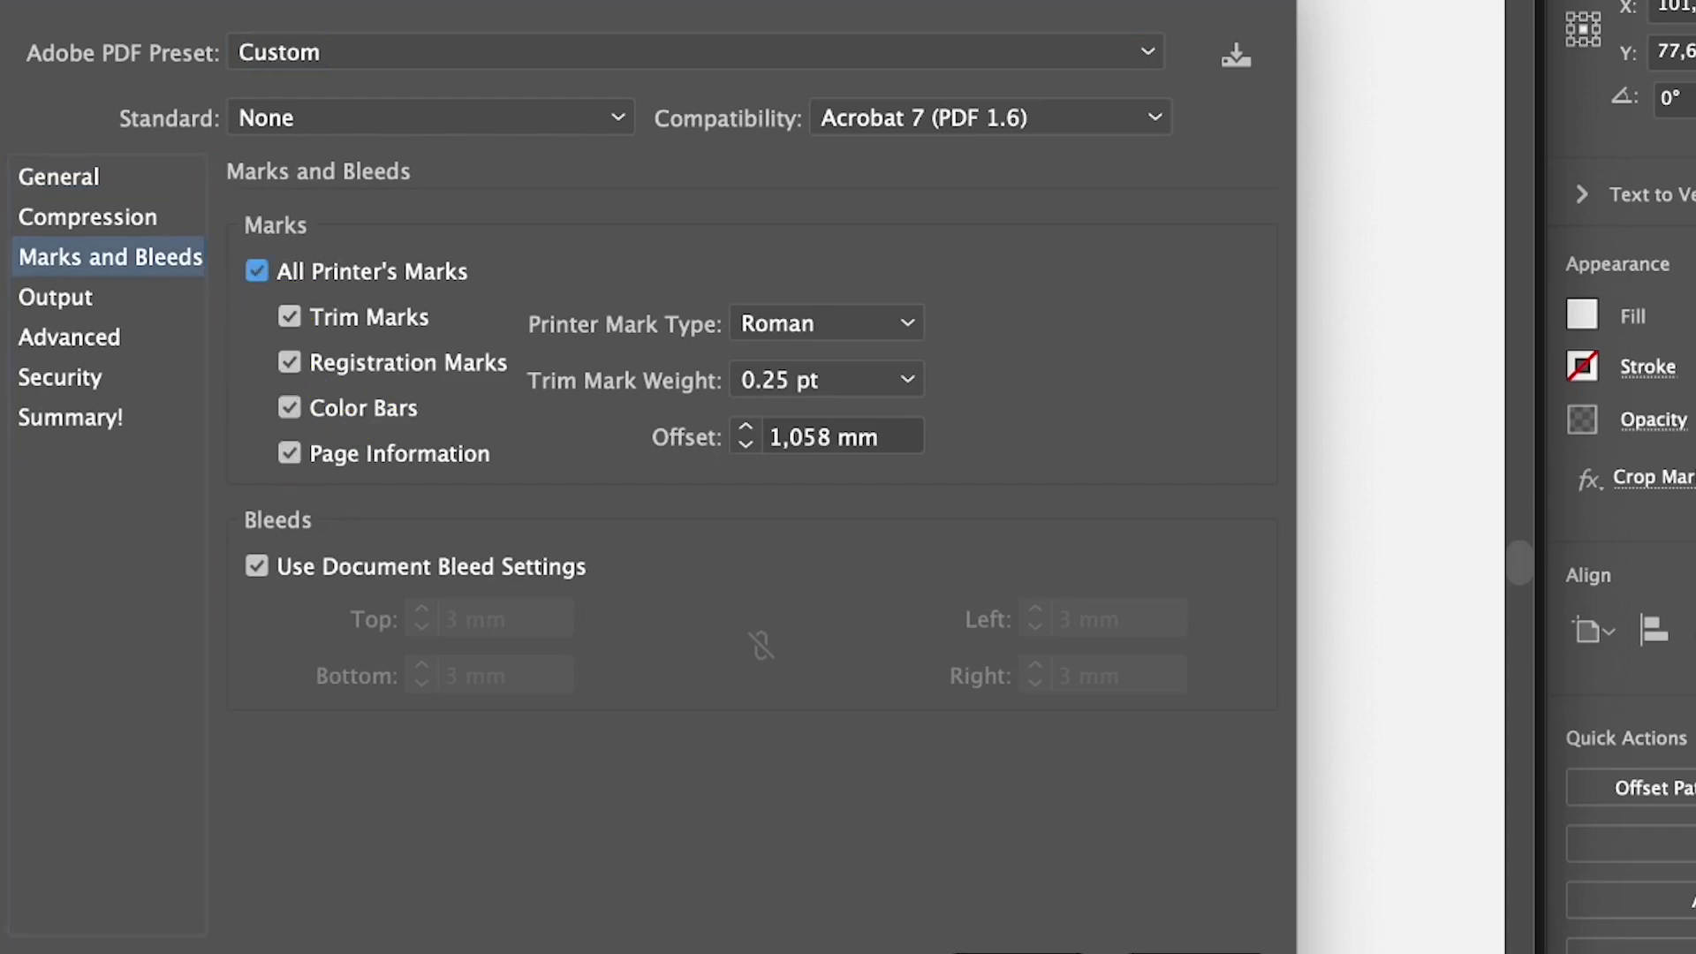
click(257, 271)
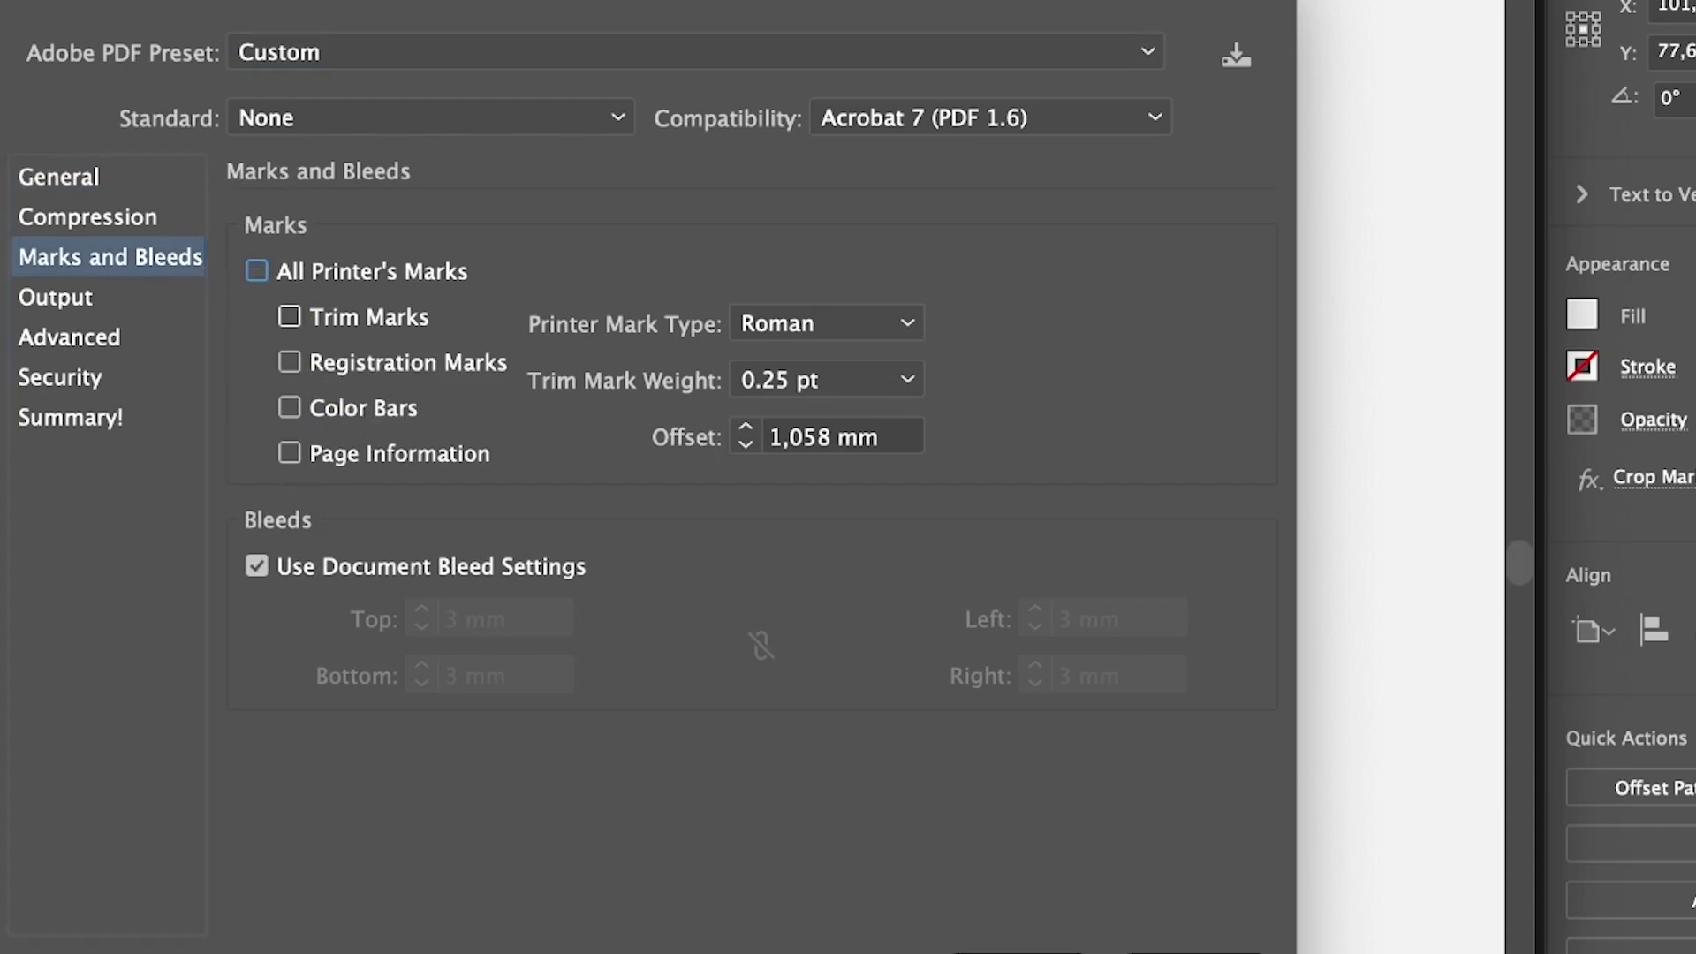
click(290, 317)
- Set the printer's marks offset to 4 mm and save the PDF with the document bleed settings
drag(830, 438, 767, 437)
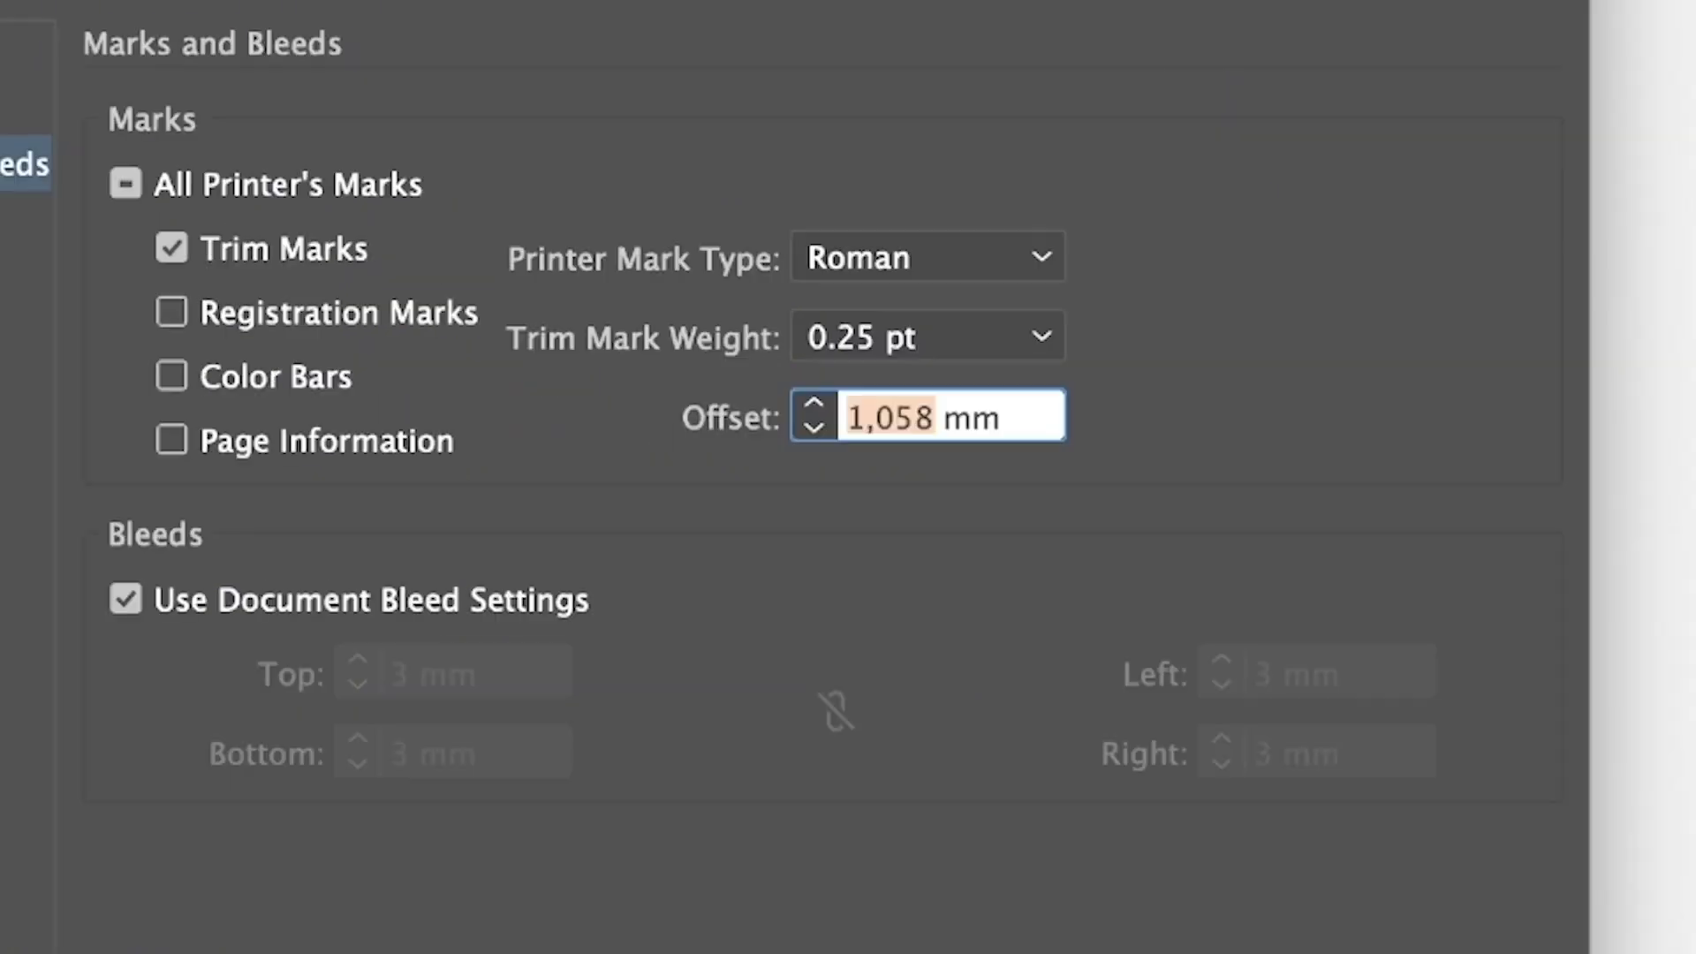
text(3)
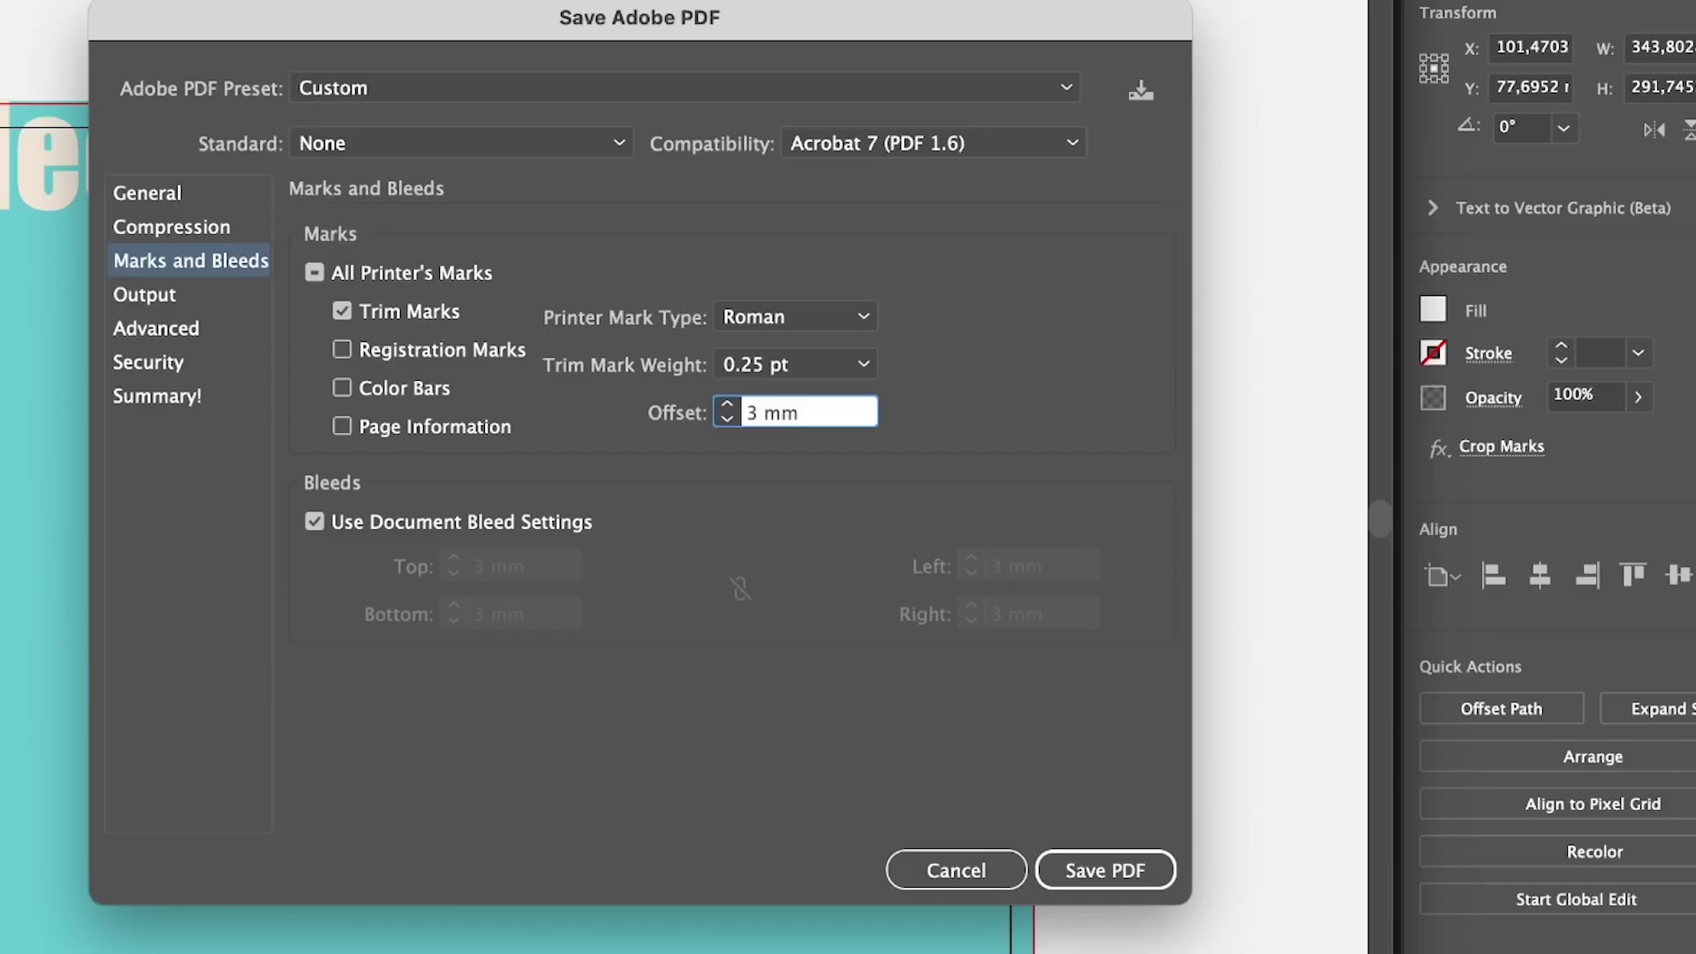
key(shift+Left)
text(6)
key(BackSpace)
text(4)
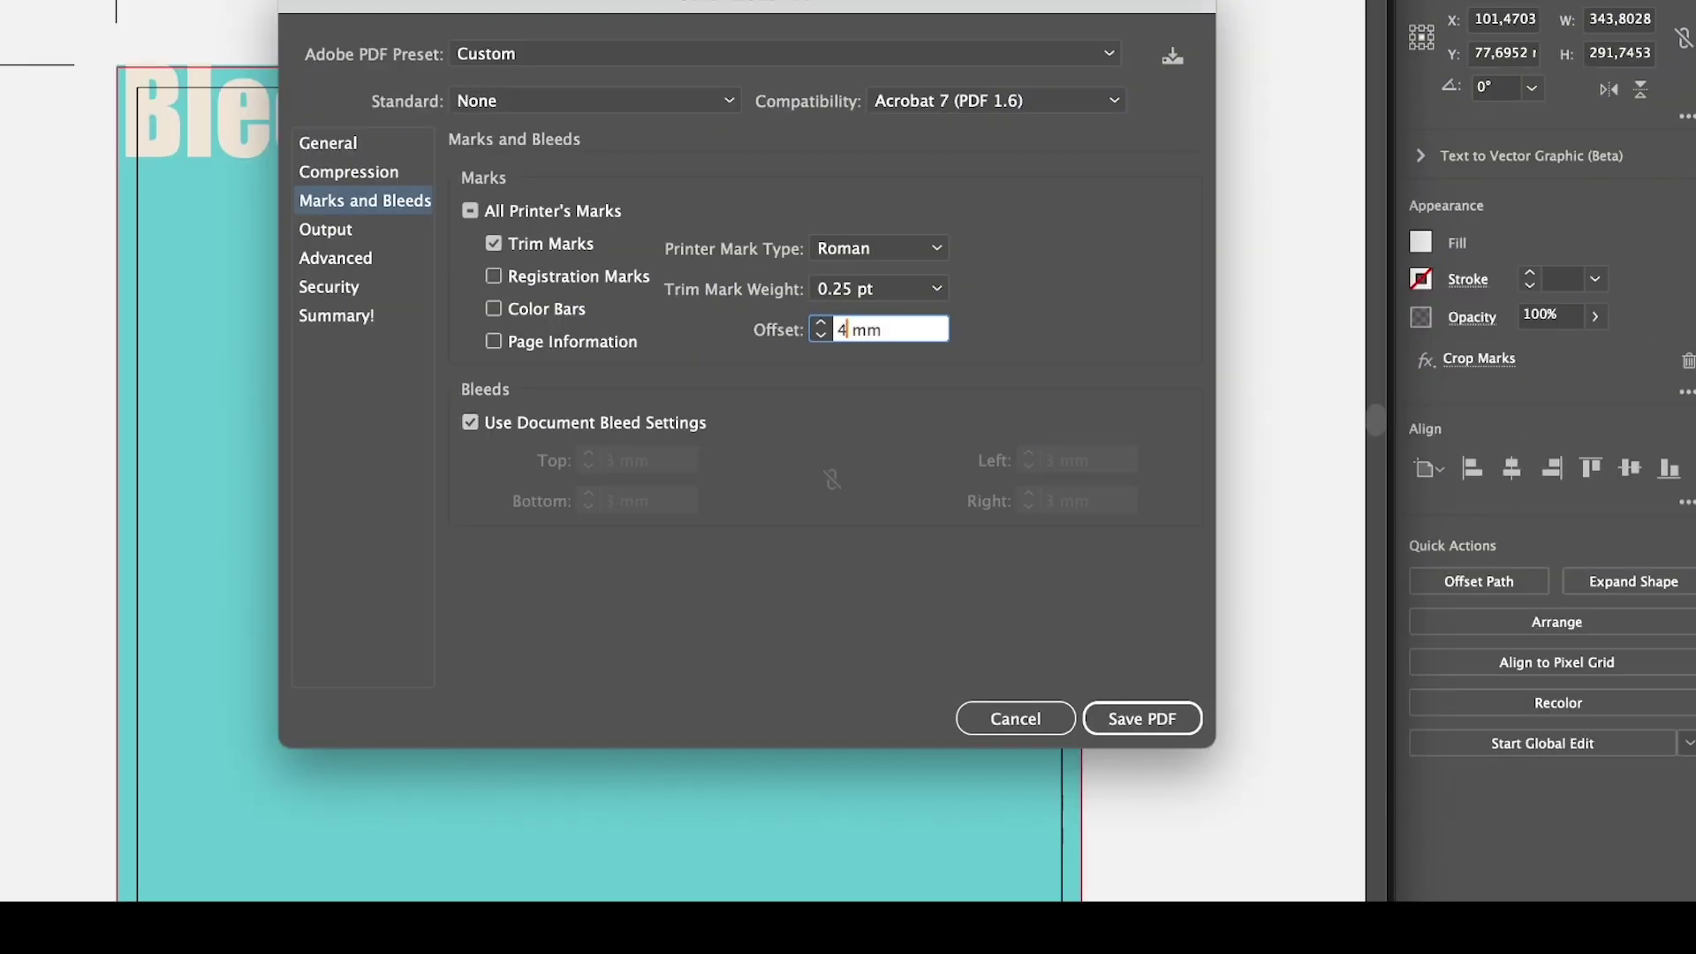
key(Return)
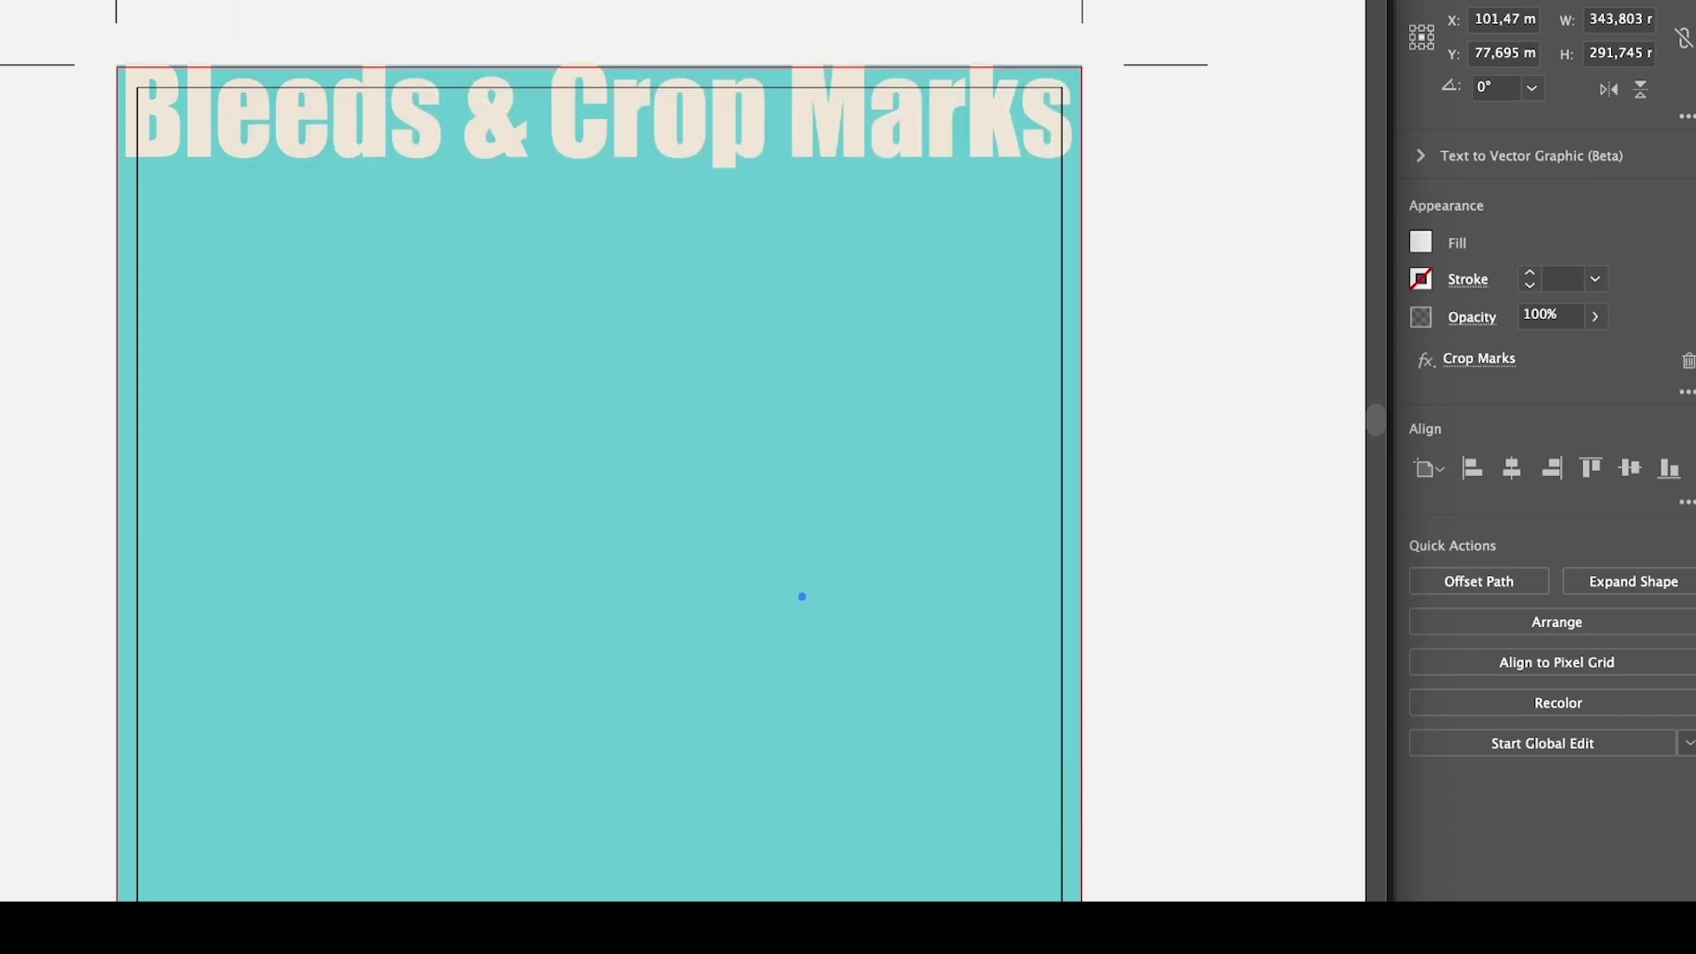